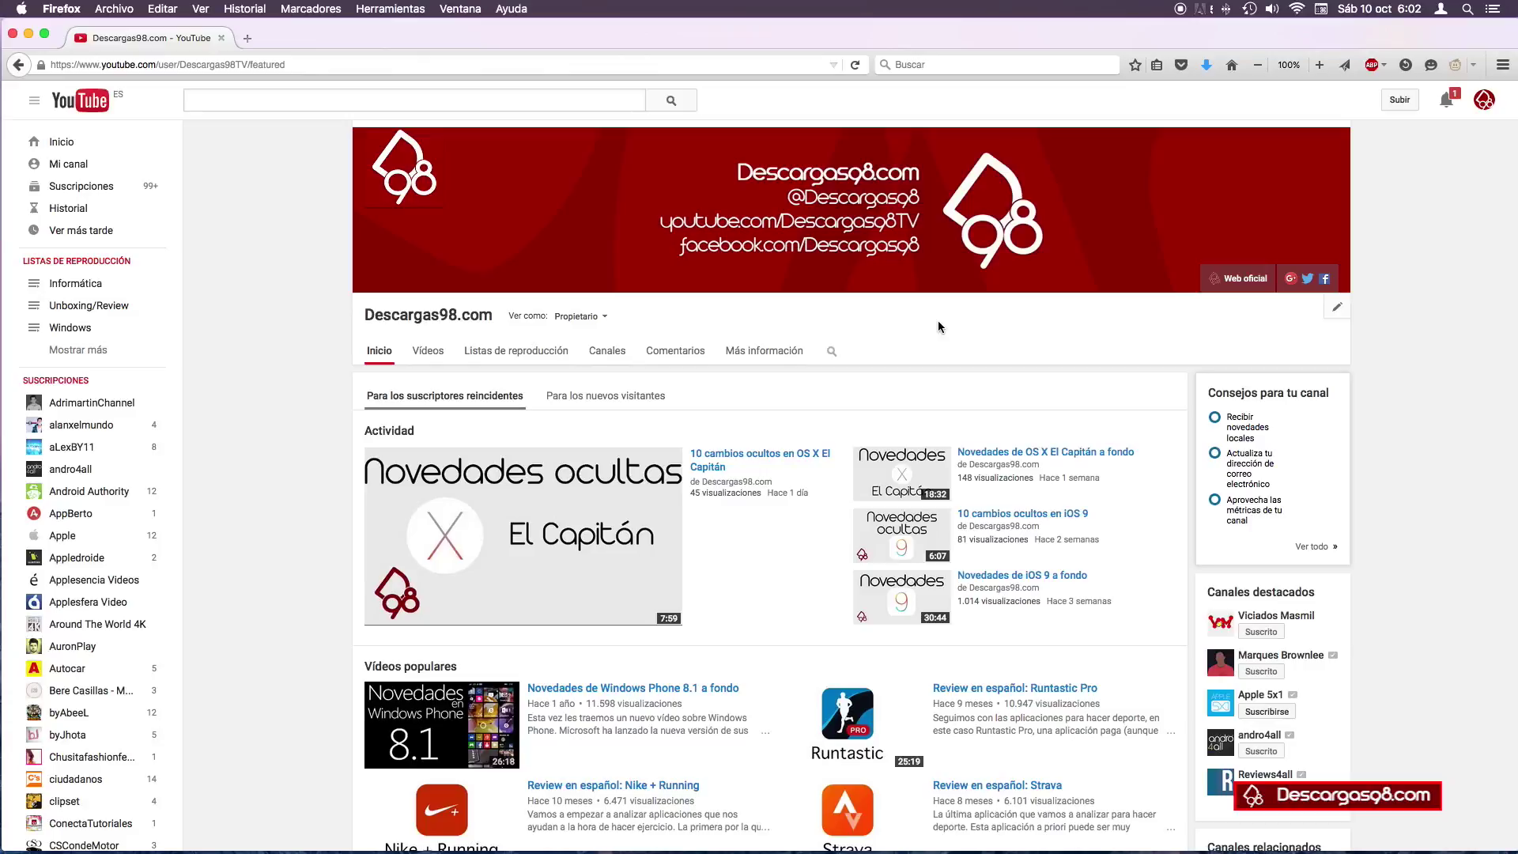
- Switch to the WordPress dashboard in Safari and search the directory of new plugins for "age verify"
{"action": "mouse_move", "coordinate": [431, 837]}
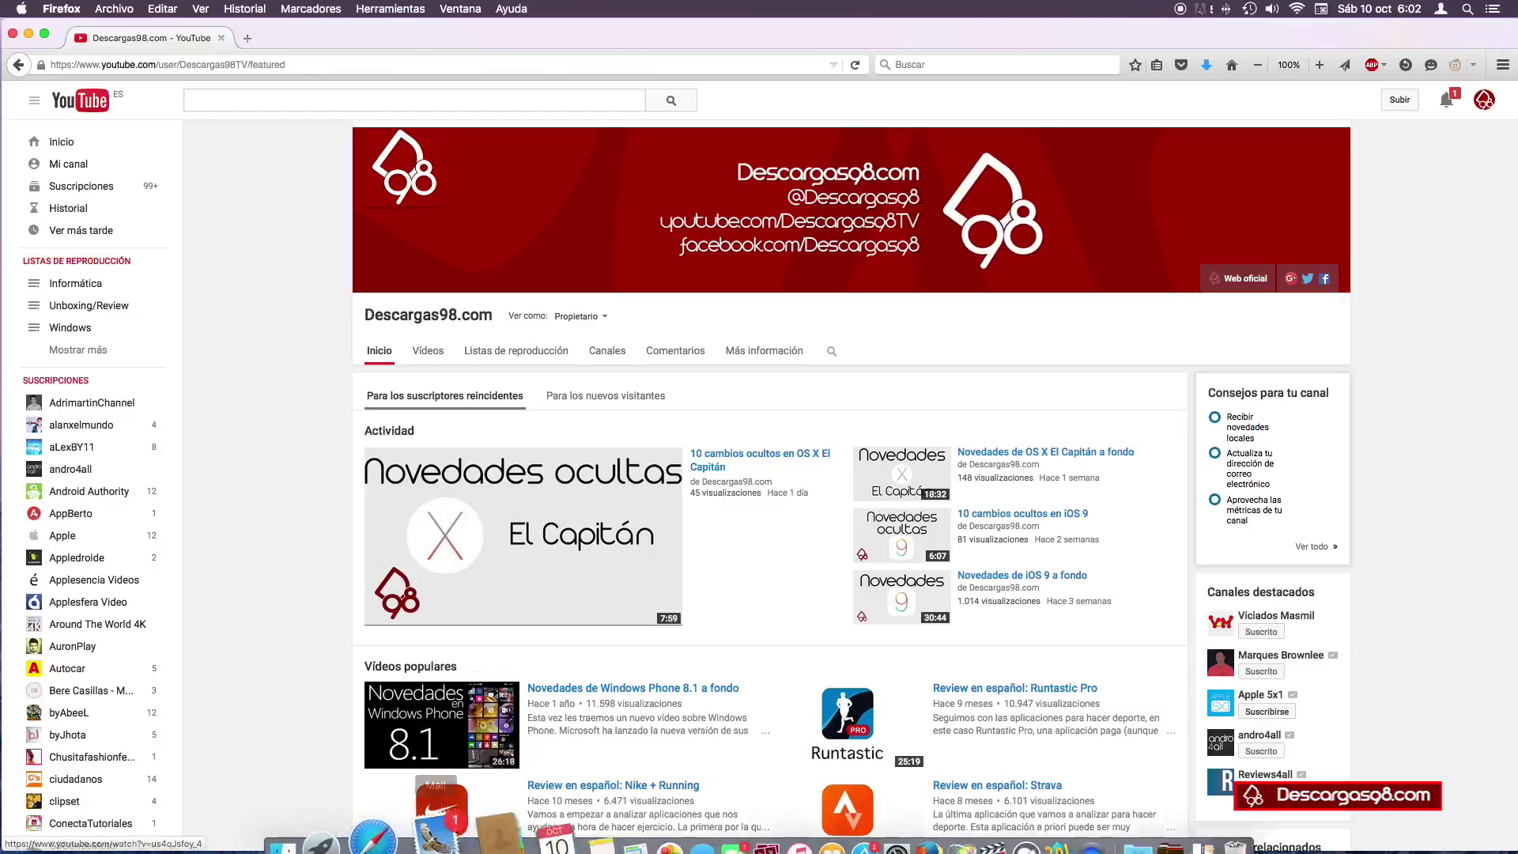
{"action": "left_click", "coordinate": [379, 829]}
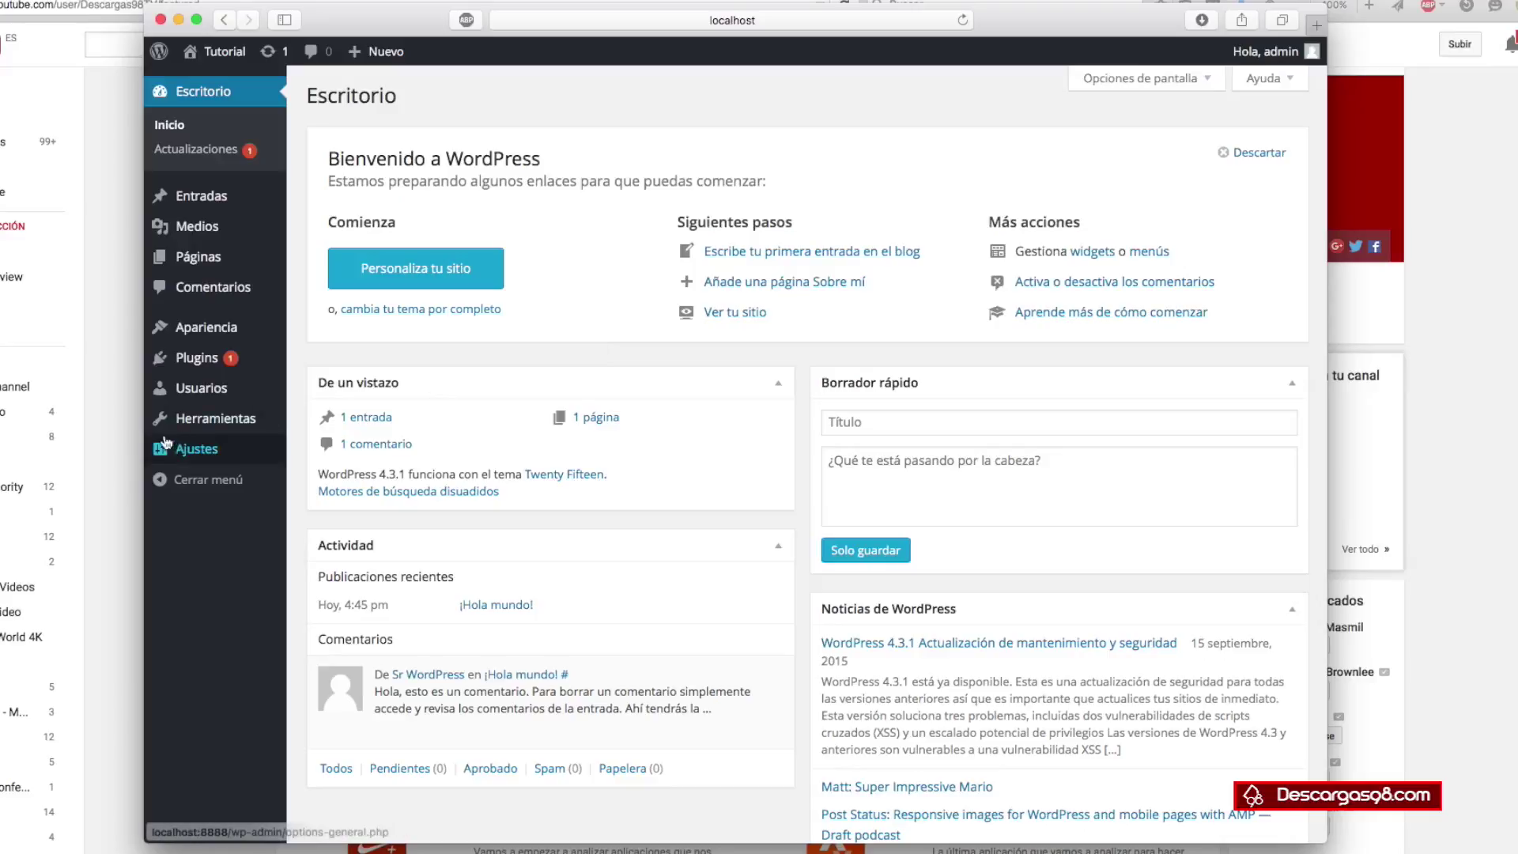
{"action": "left_click", "coordinate": [178, 387]}
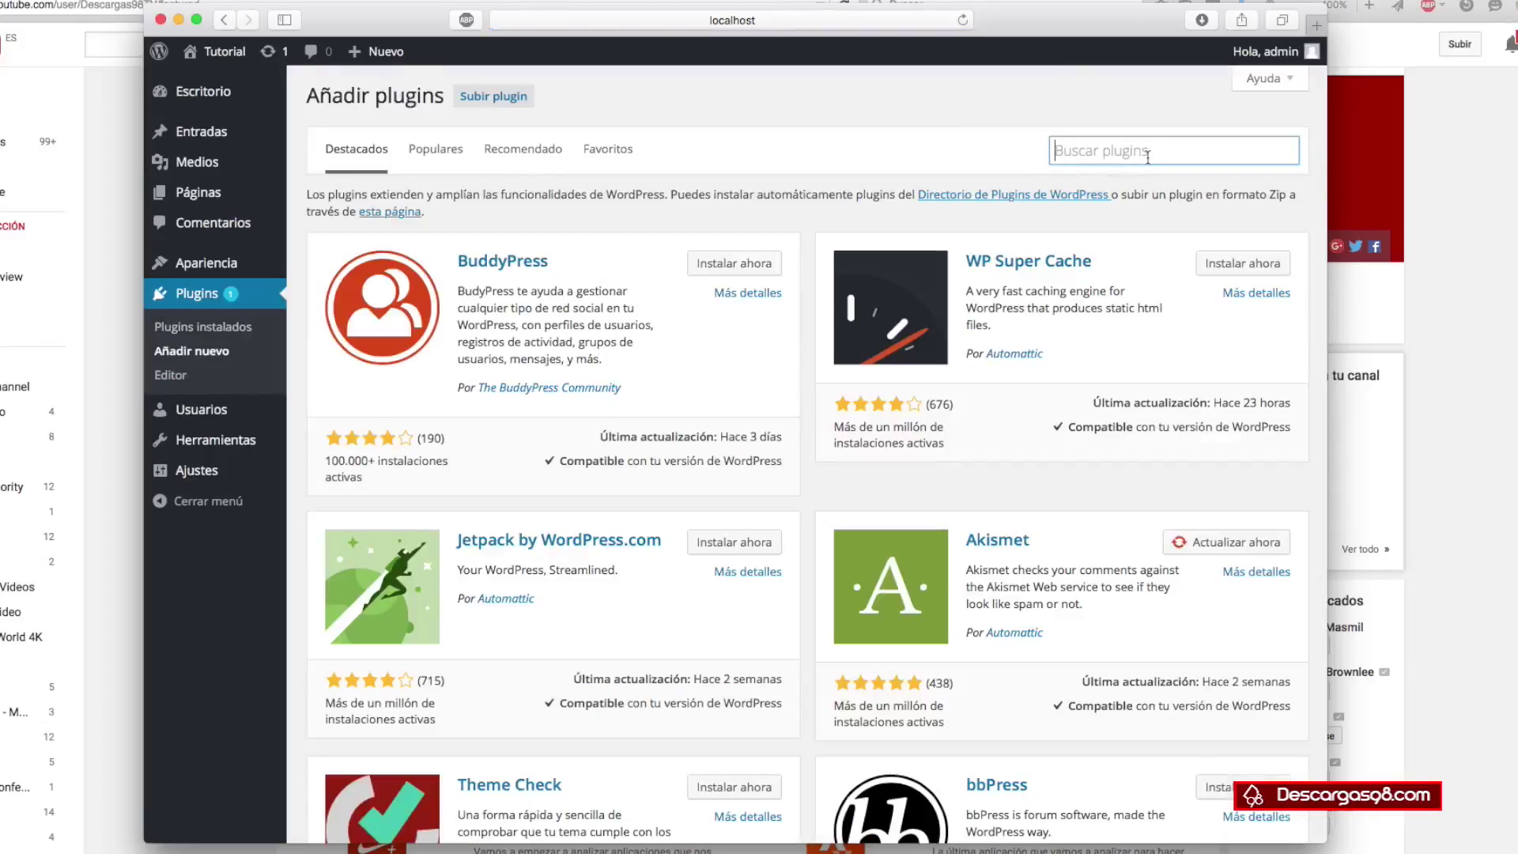
{"action": "type", "text": "age verify"}
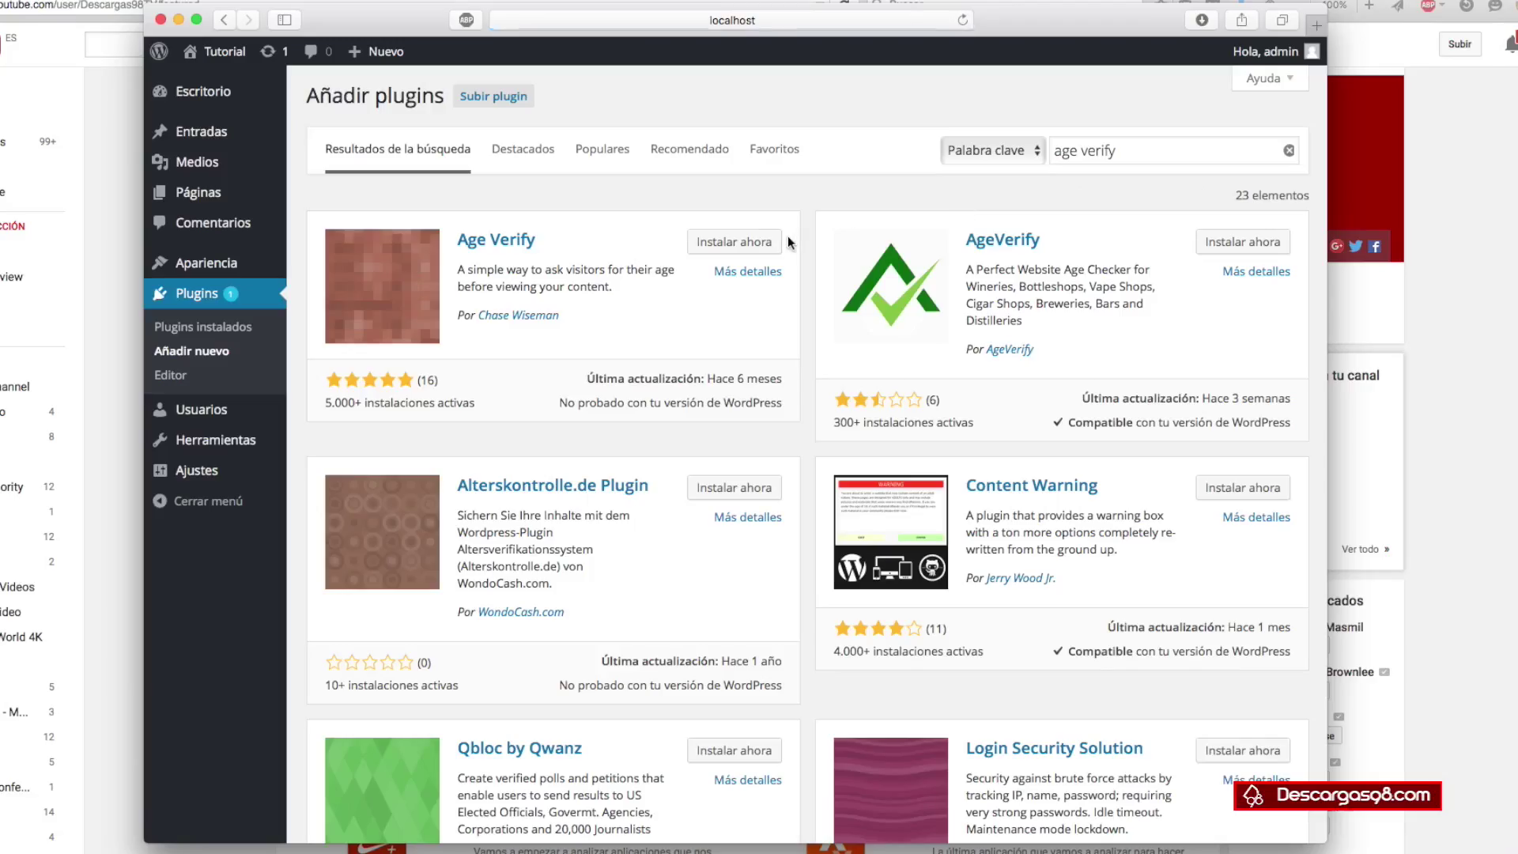
{"action": "scroll", "coordinate": [950, 334], "scroll_direction": "down", "scroll_amount": 3}
{"action": "scroll", "coordinate": [950, 334], "scroll_direction": "down", "scroll_amount": 10}
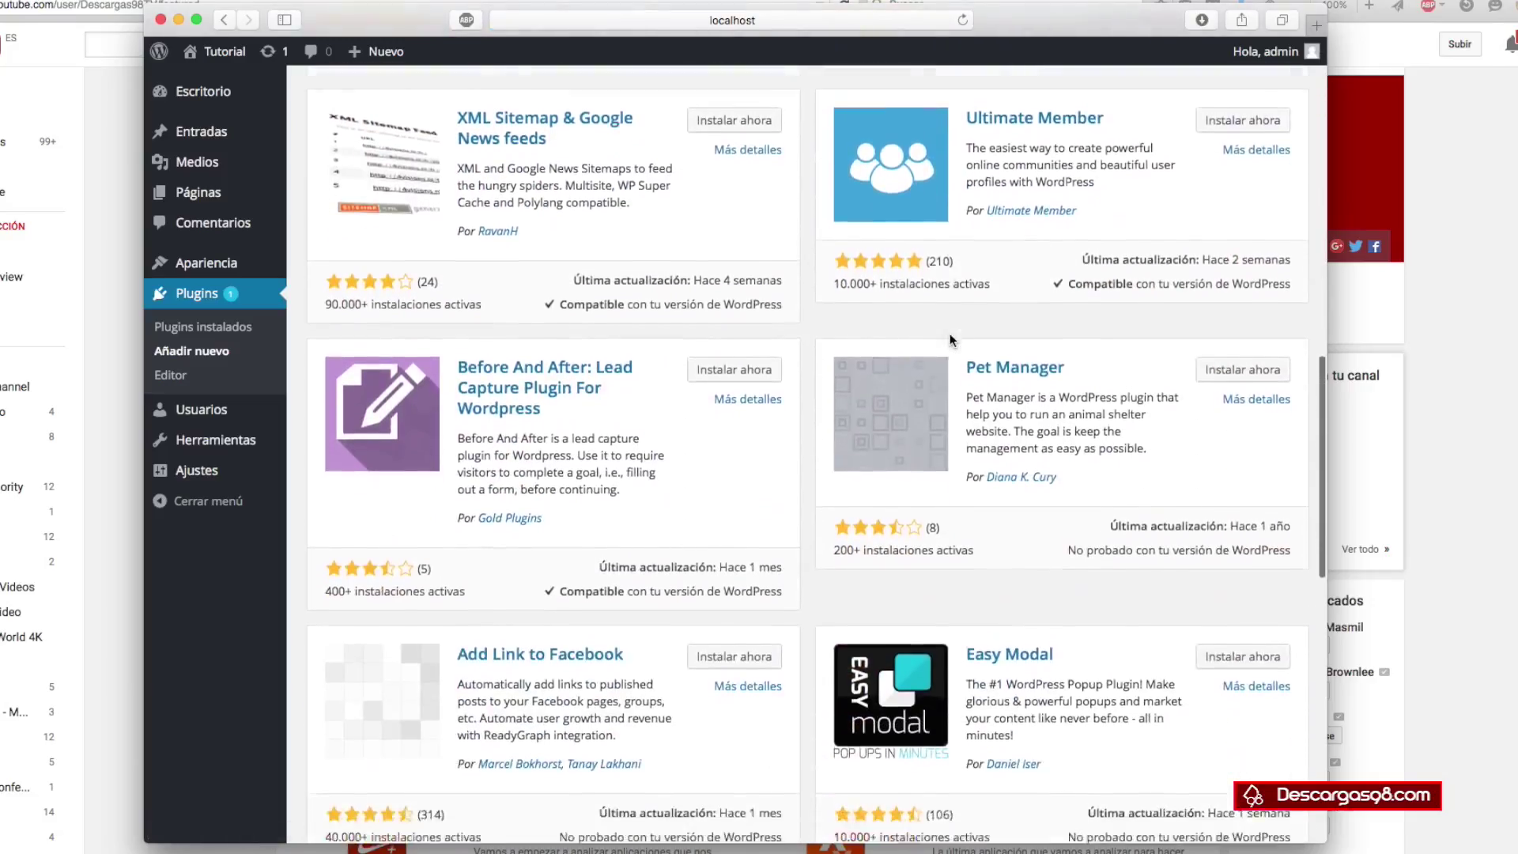
{"action": "scroll", "coordinate": [950, 334], "scroll_direction": "up", "scroll_amount": 15}
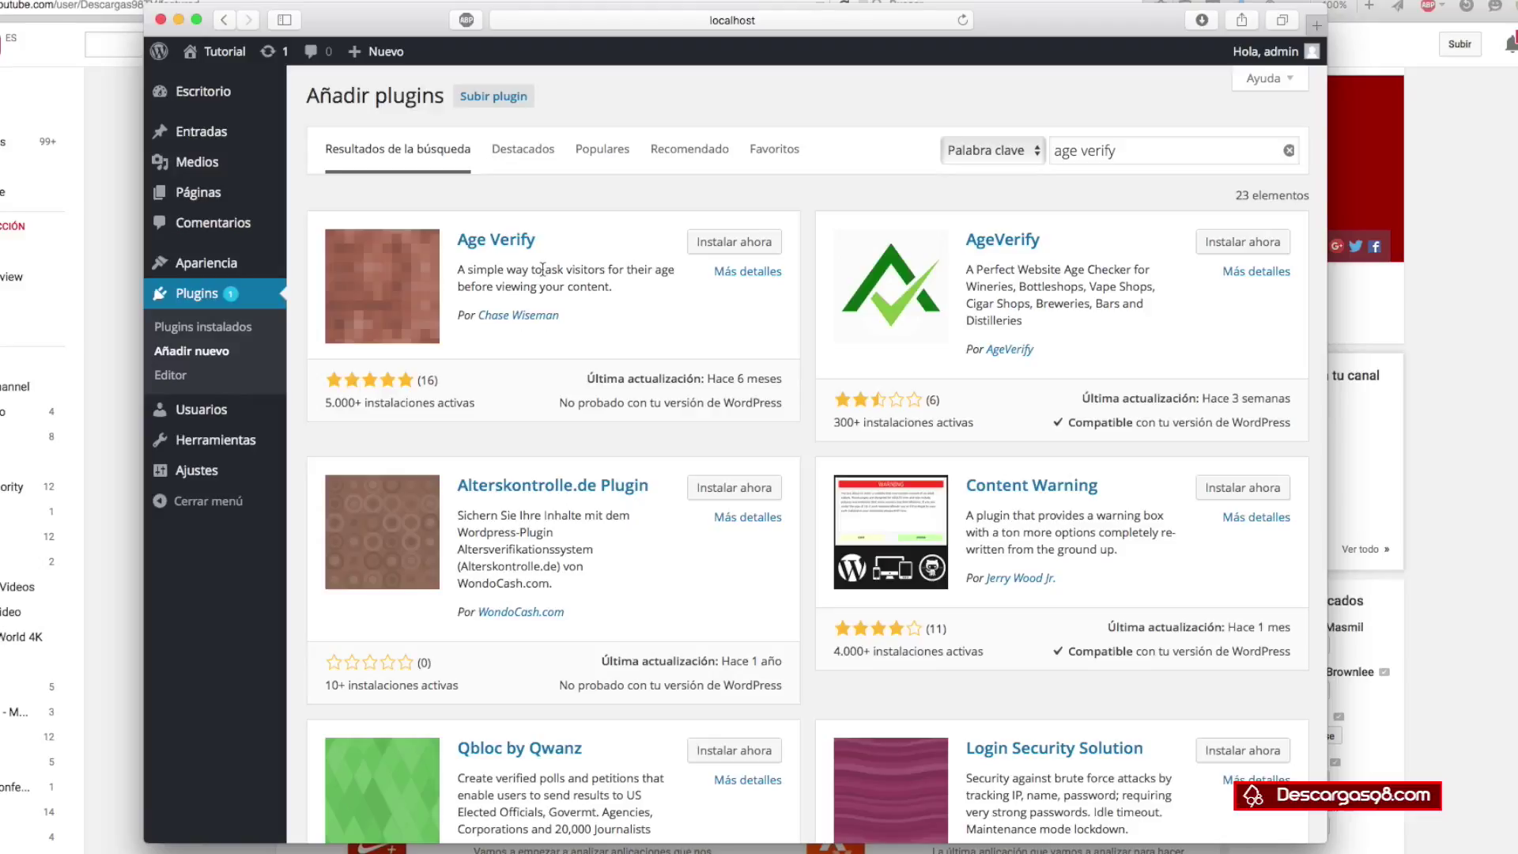
- Open the details of the Age Verify plugin, then install and activate it
{"action": "left_click", "coordinate": [491, 239]}
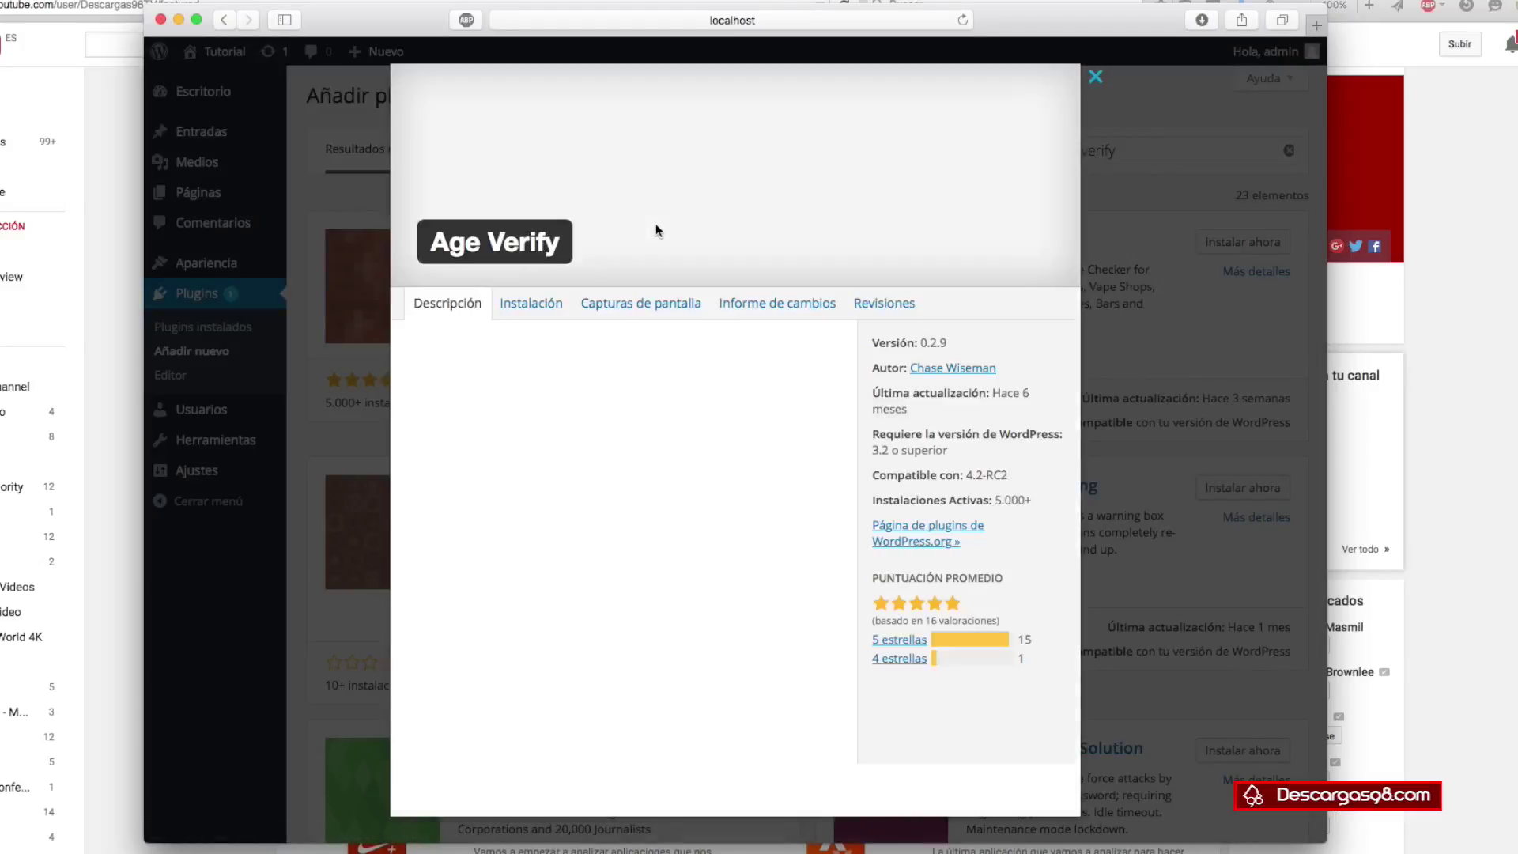
{"action": "left_click", "coordinate": [642, 308]}
{"action": "left_click", "coordinate": [443, 308]}
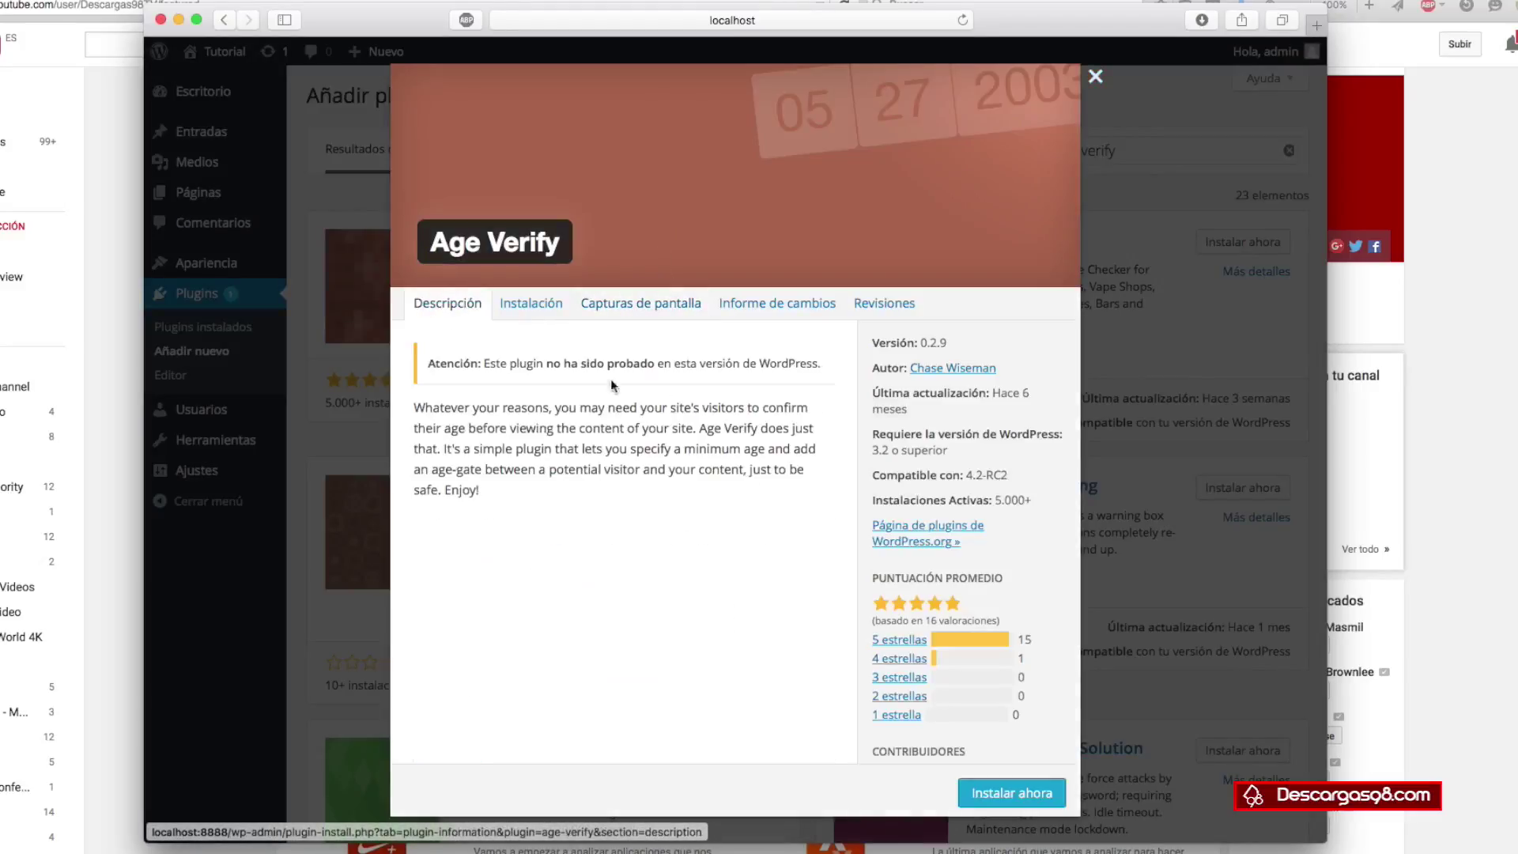
{"action": "left_click", "coordinate": [1018, 781]}
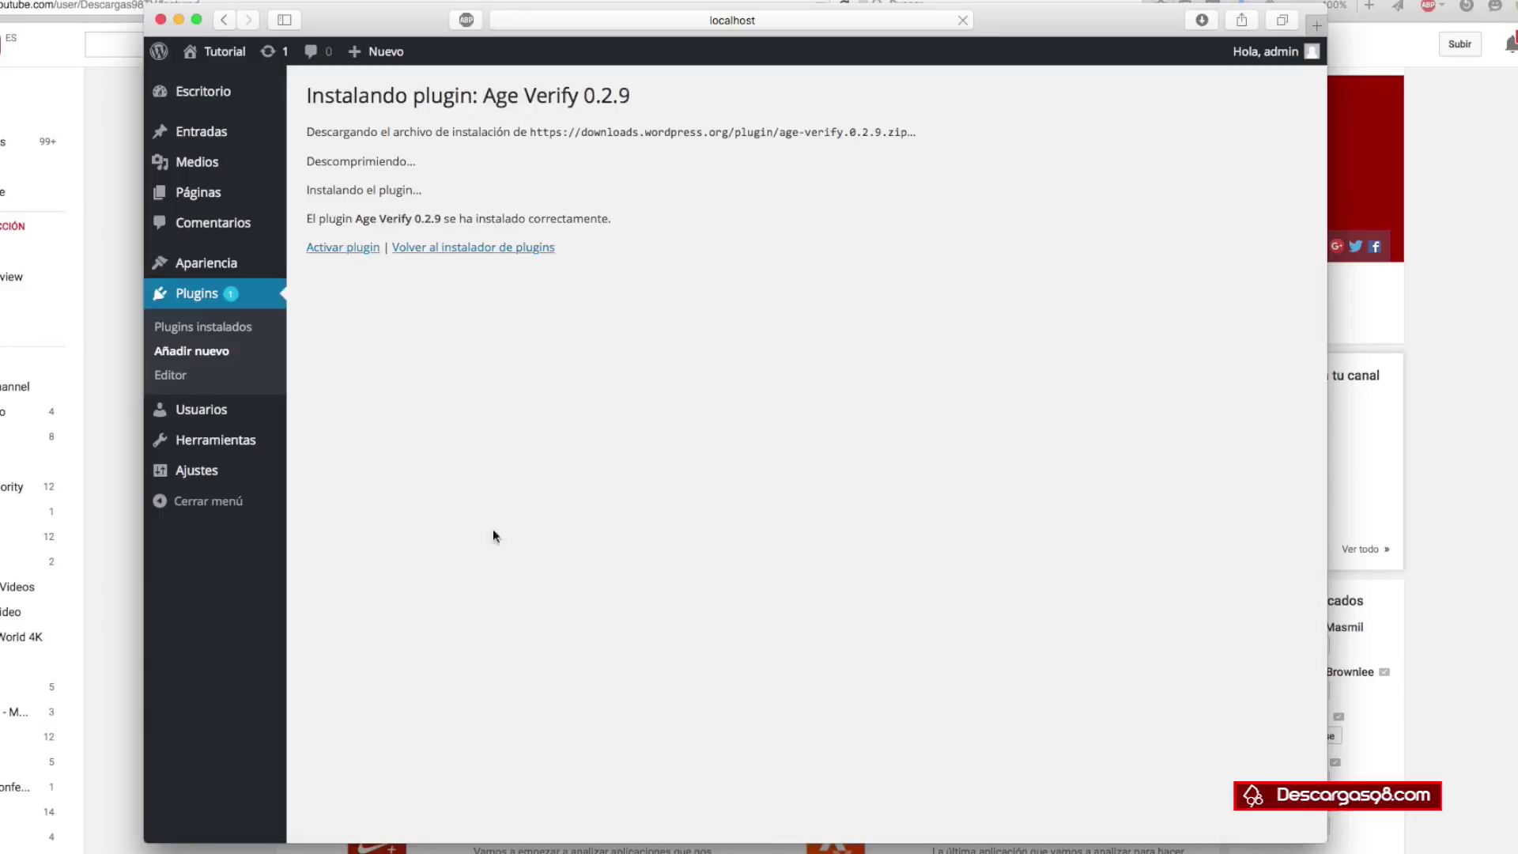
{"action": "left_click", "coordinate": [317, 248]}
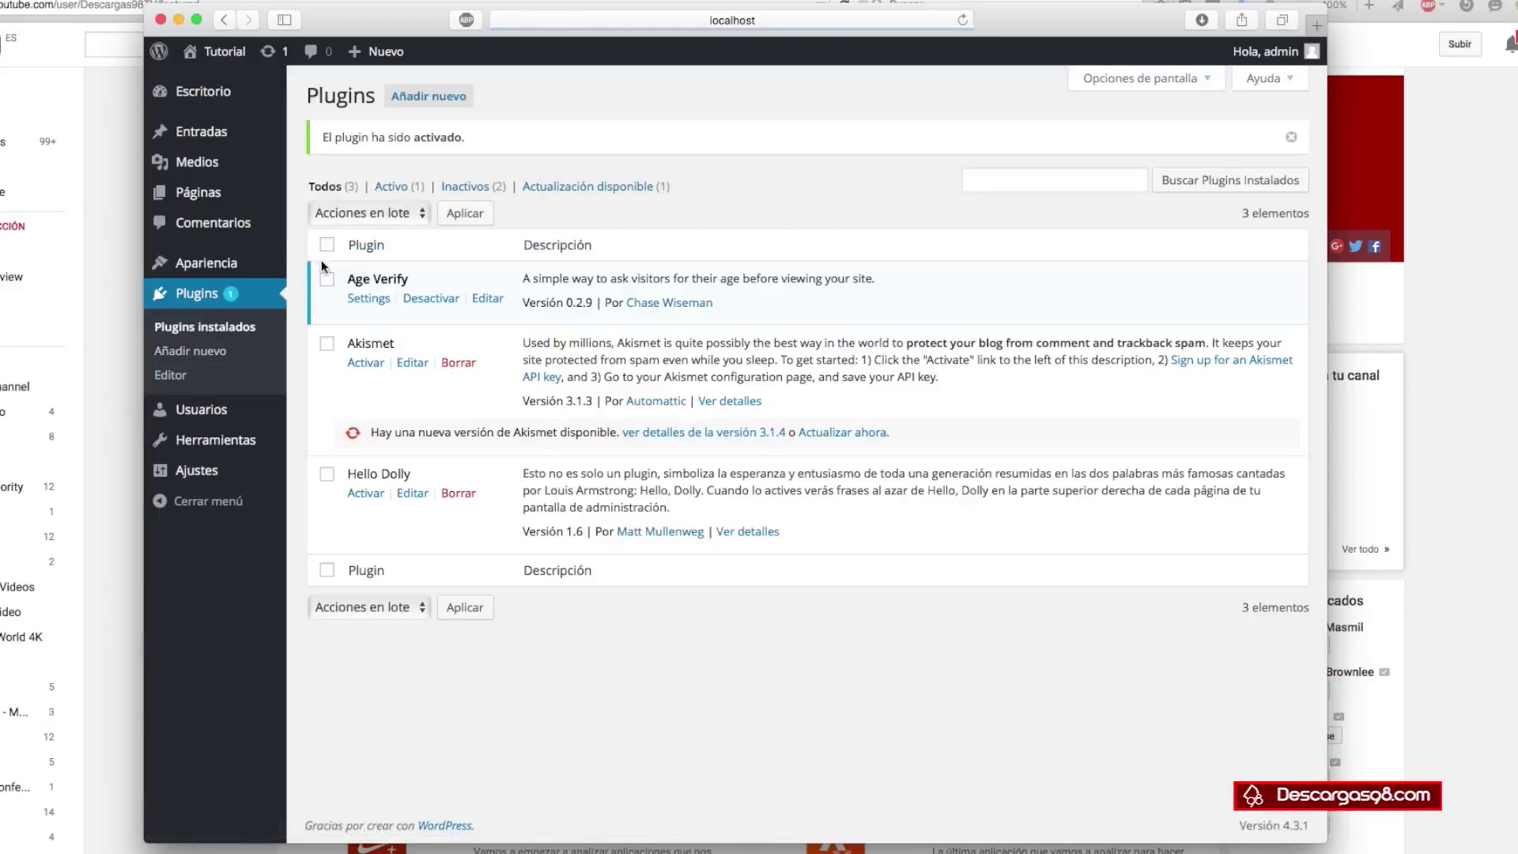
- Open the Age Verify settings and require age verification for all visitors
{"action": "mouse_move", "coordinate": [207, 474]}
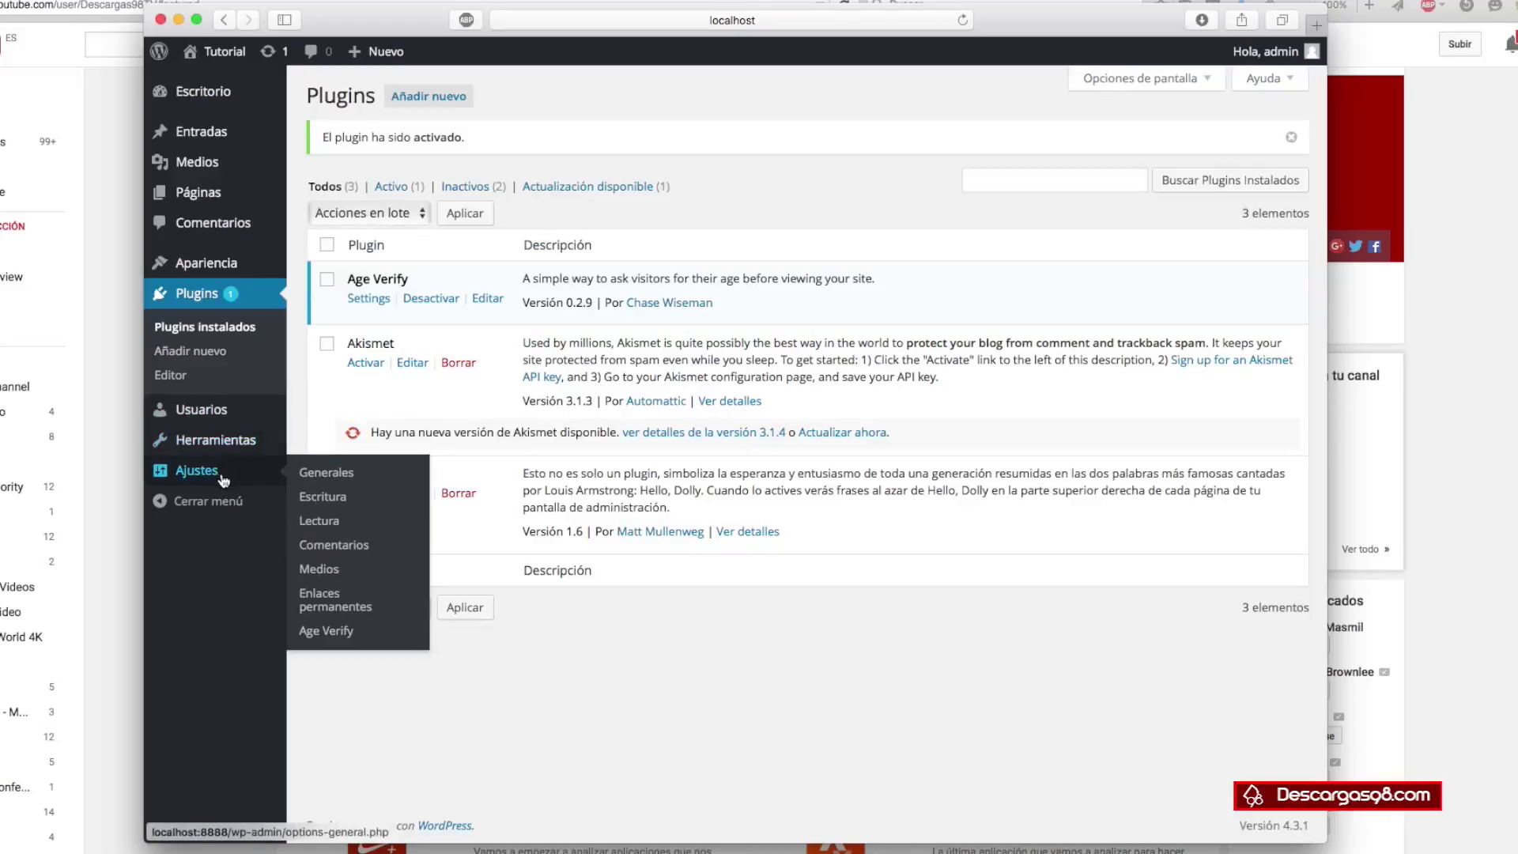
{"action": "left_click", "coordinate": [341, 630]}
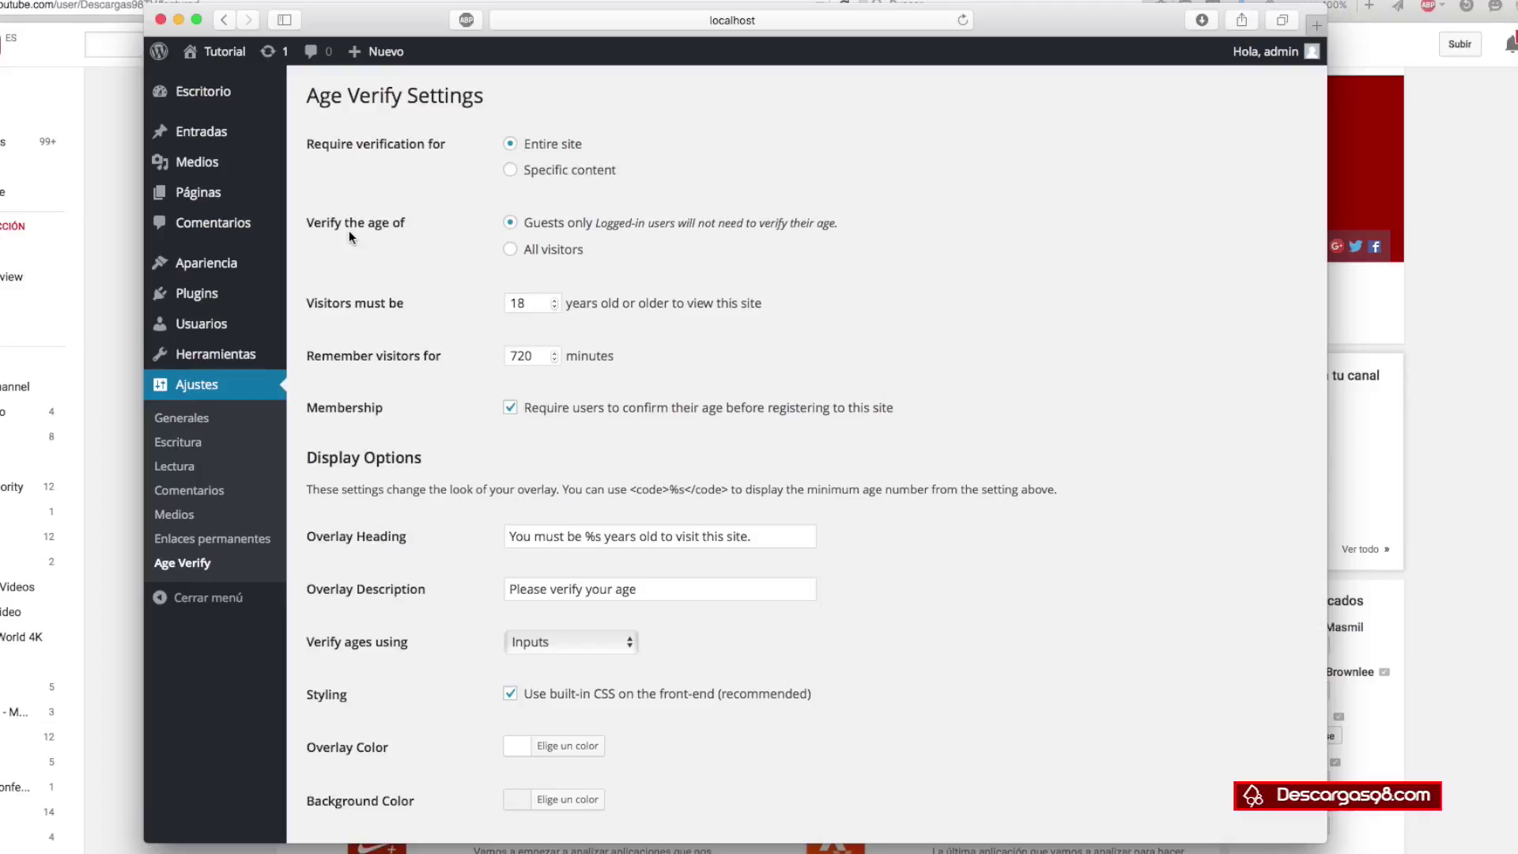
{"action": "left_click", "coordinate": [532, 247]}
{"action": "scroll", "coordinate": [336, 313], "scroll_direction": "down", "scroll_amount": 2}
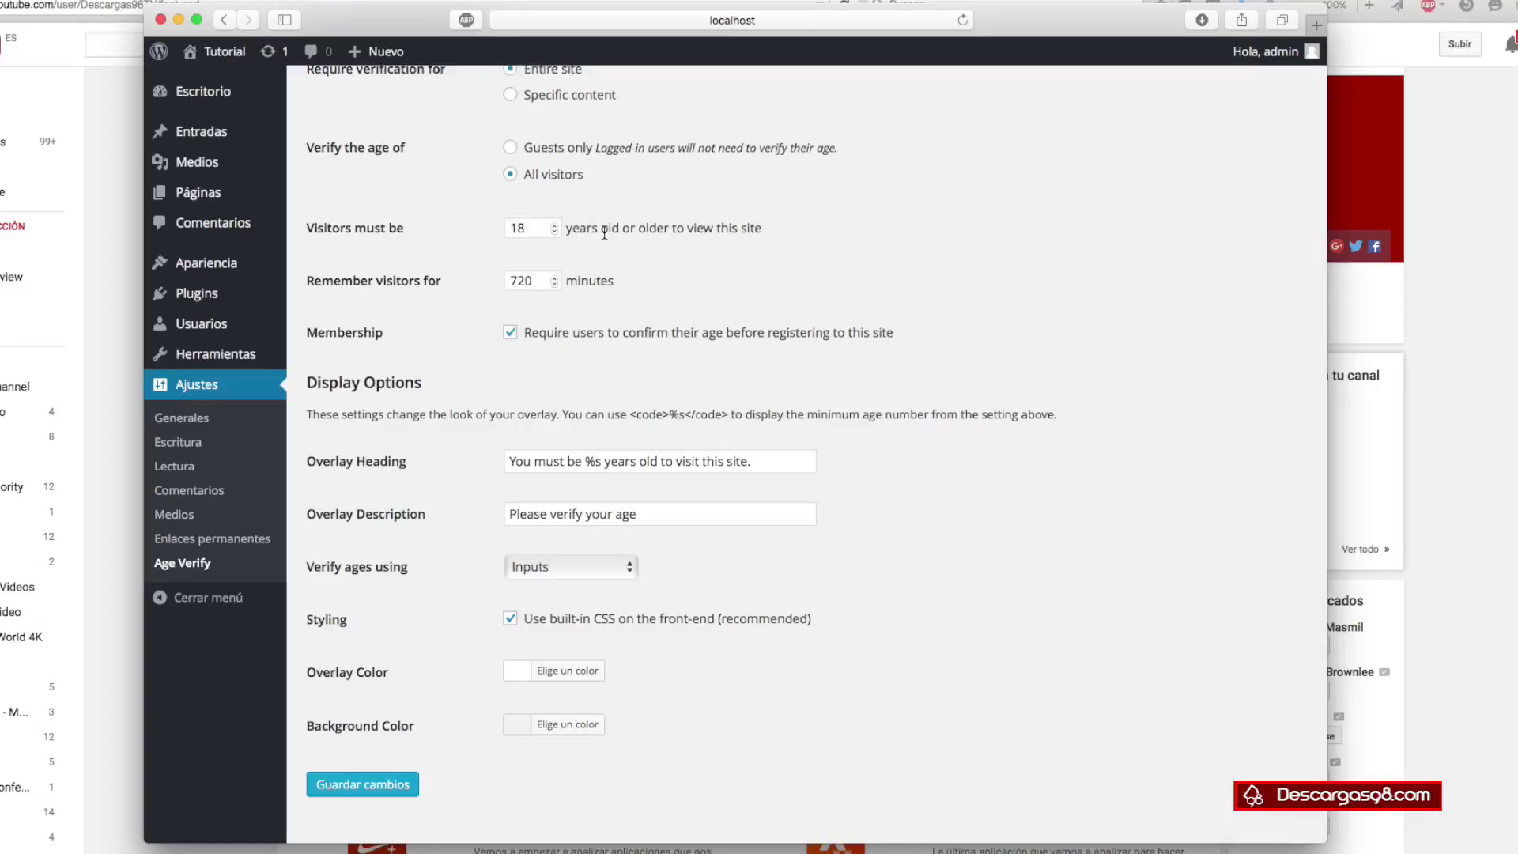
{"action": "double_click", "coordinate": [523, 227]}
{"action": "left_click", "coordinate": [751, 215]}
{"action": "double_click", "coordinate": [522, 281]}
{"action": "left_click", "coordinate": [492, 354]}
- Change the overlay heading to "Necesitas %s años para visitar nuestra web."
{"action": "scroll", "coordinate": [843, 357], "scroll_direction": "down", "scroll_amount": 2}
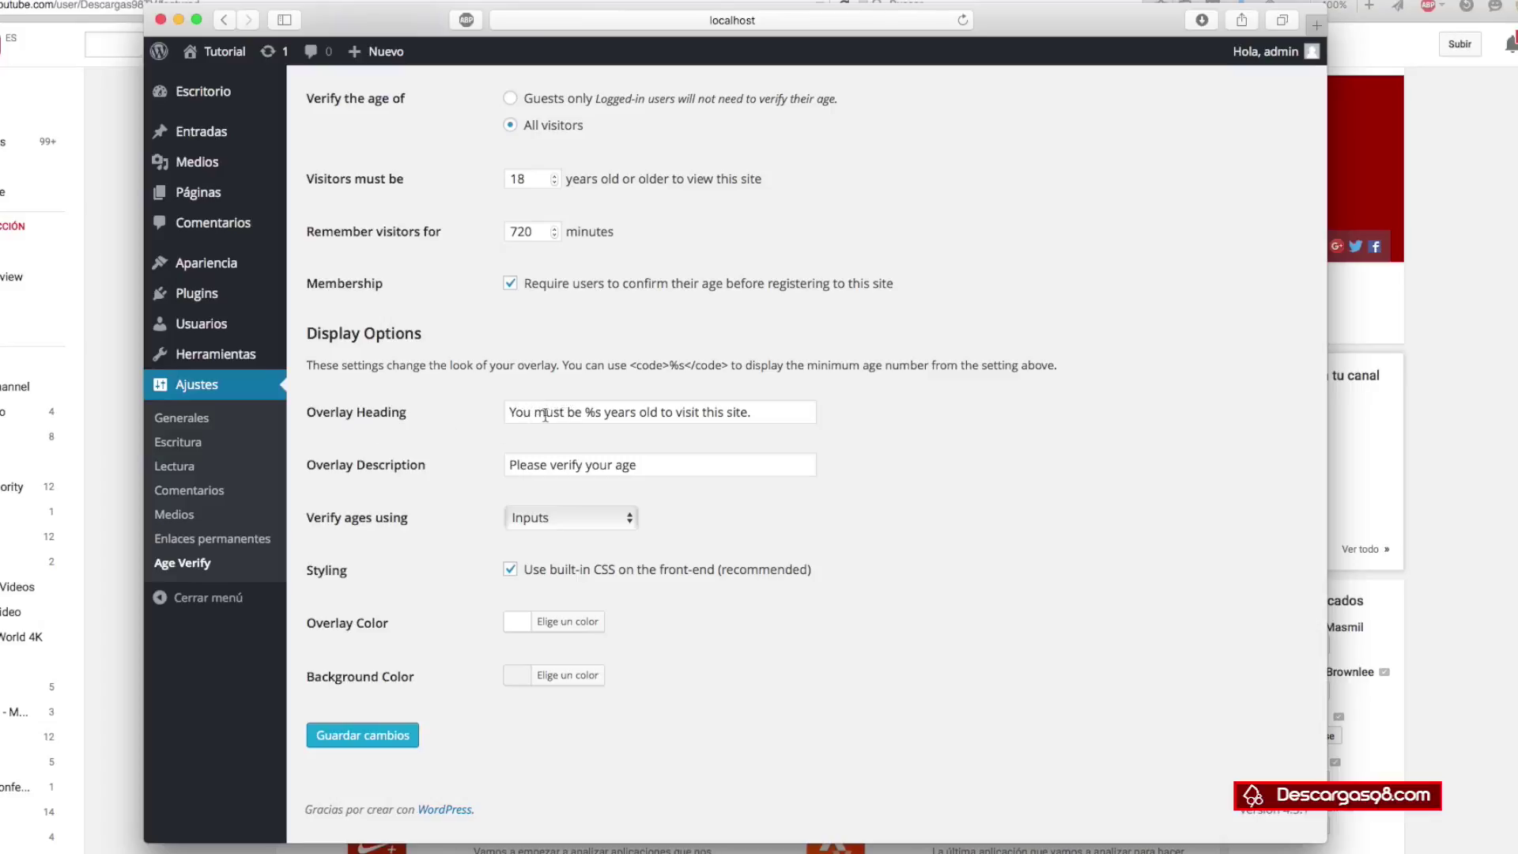
{"action": "left_click_drag", "start_coordinate": [580, 411], "coordinate": [484, 411]}
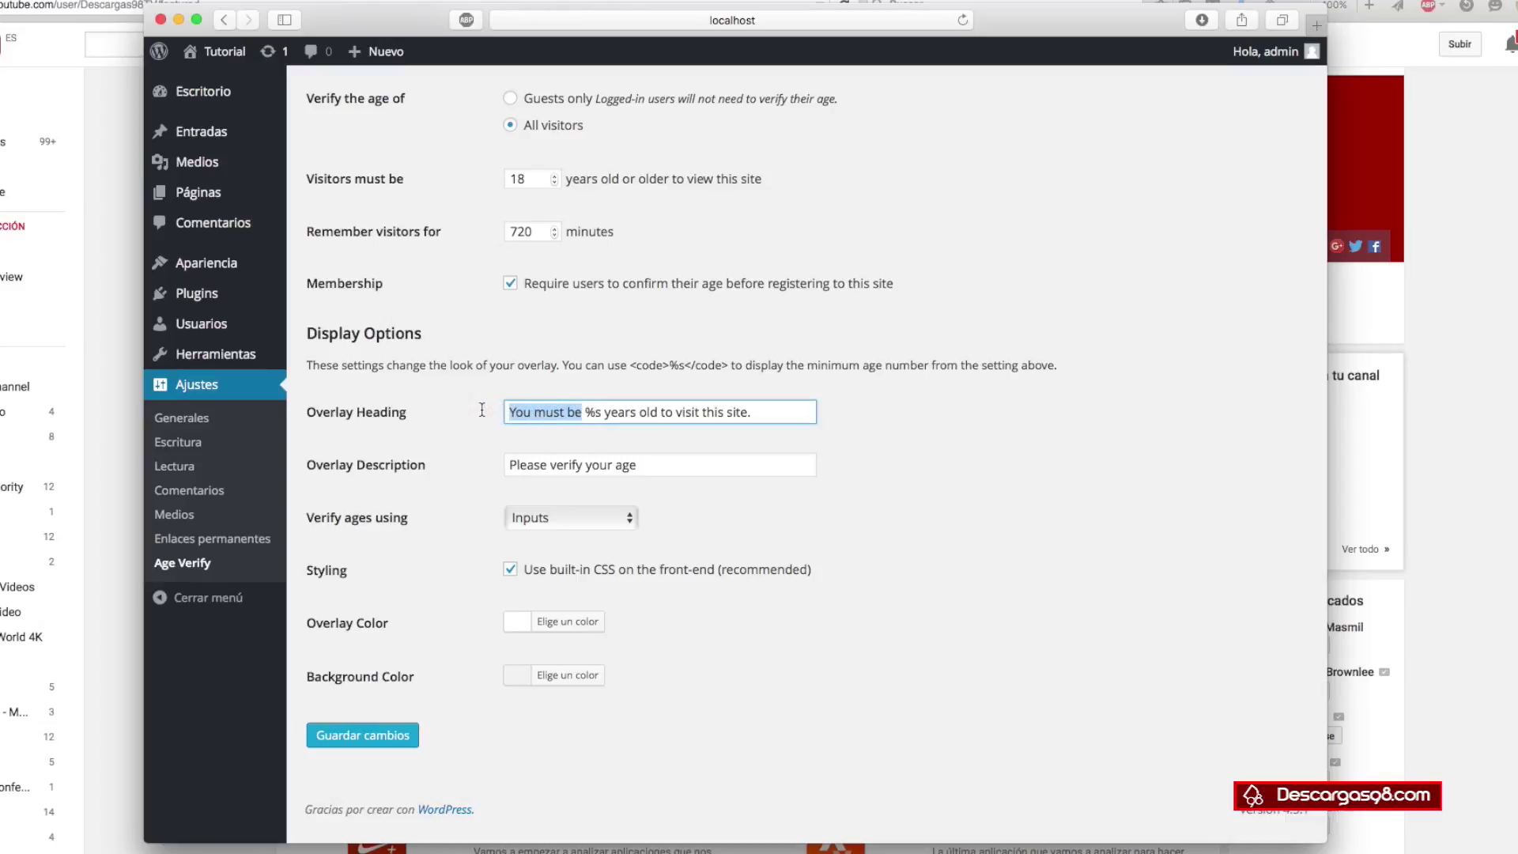
{"action": "type", "text": "Necesitas"}
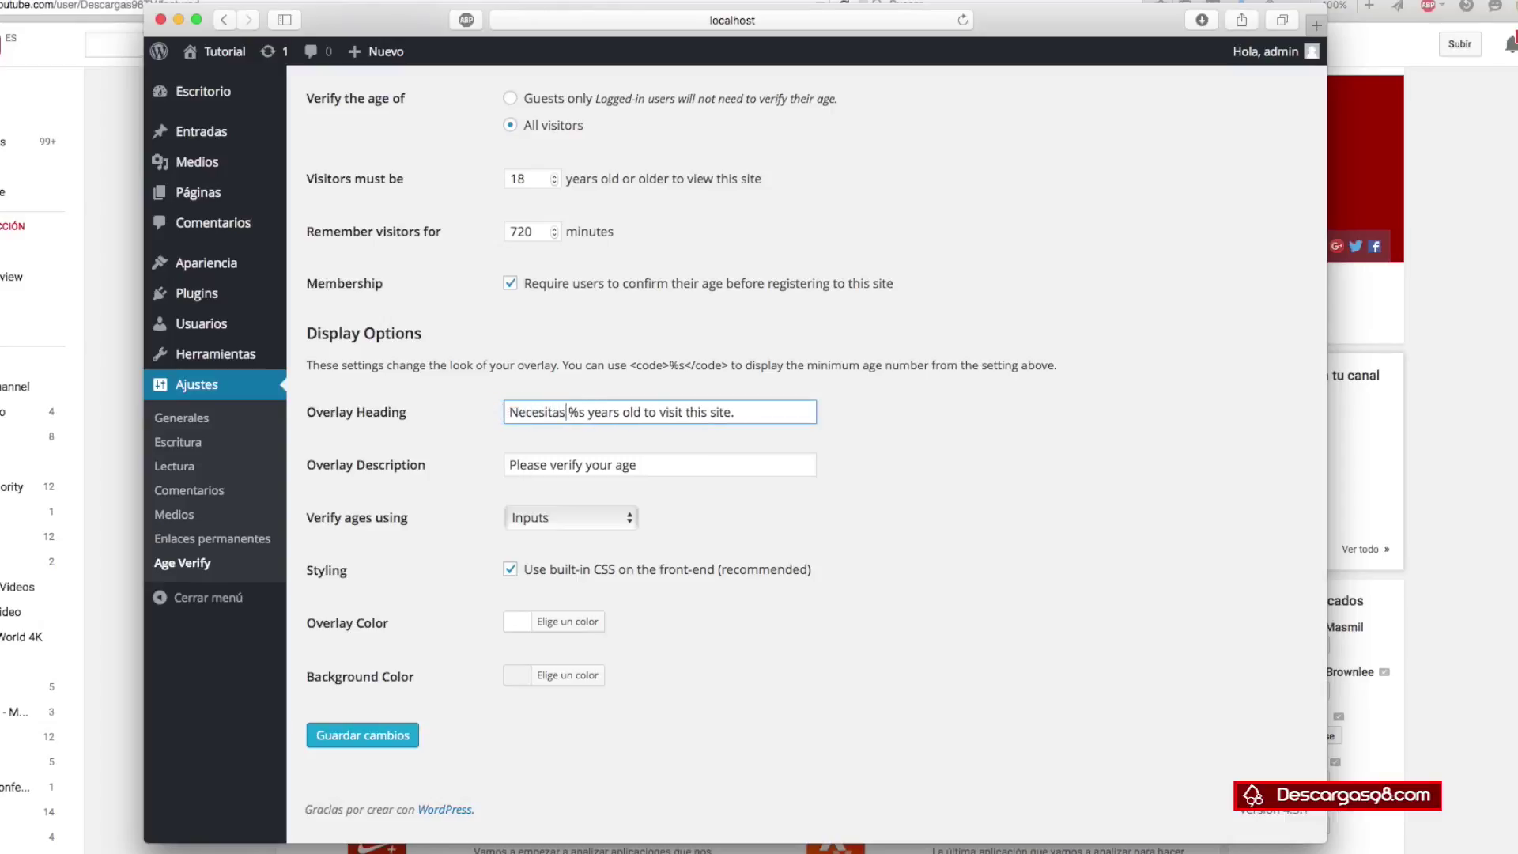
{"action": "left_click", "coordinate": [577, 409]}
{"action": "left_click_drag", "start_coordinate": [588, 411], "coordinate": [753, 403]}
{"action": "type", "text": "años para visitar "}
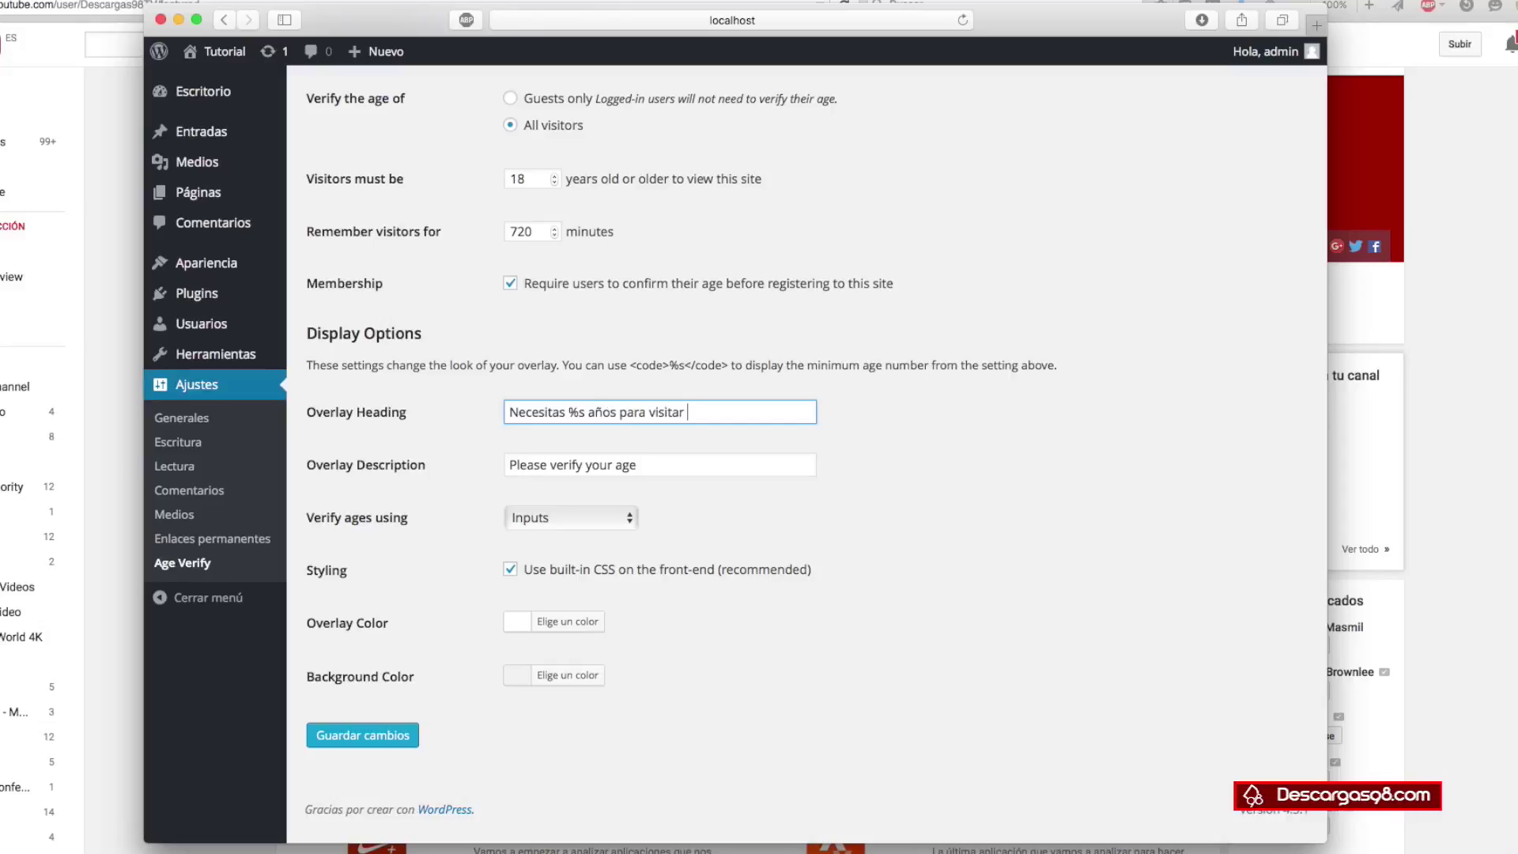
{"action": "type", "text": "nuestra web."}
- Replace the overlay description with "Por favor verifique su edad."
{"action": "triple_click", "coordinate": [650, 470]}
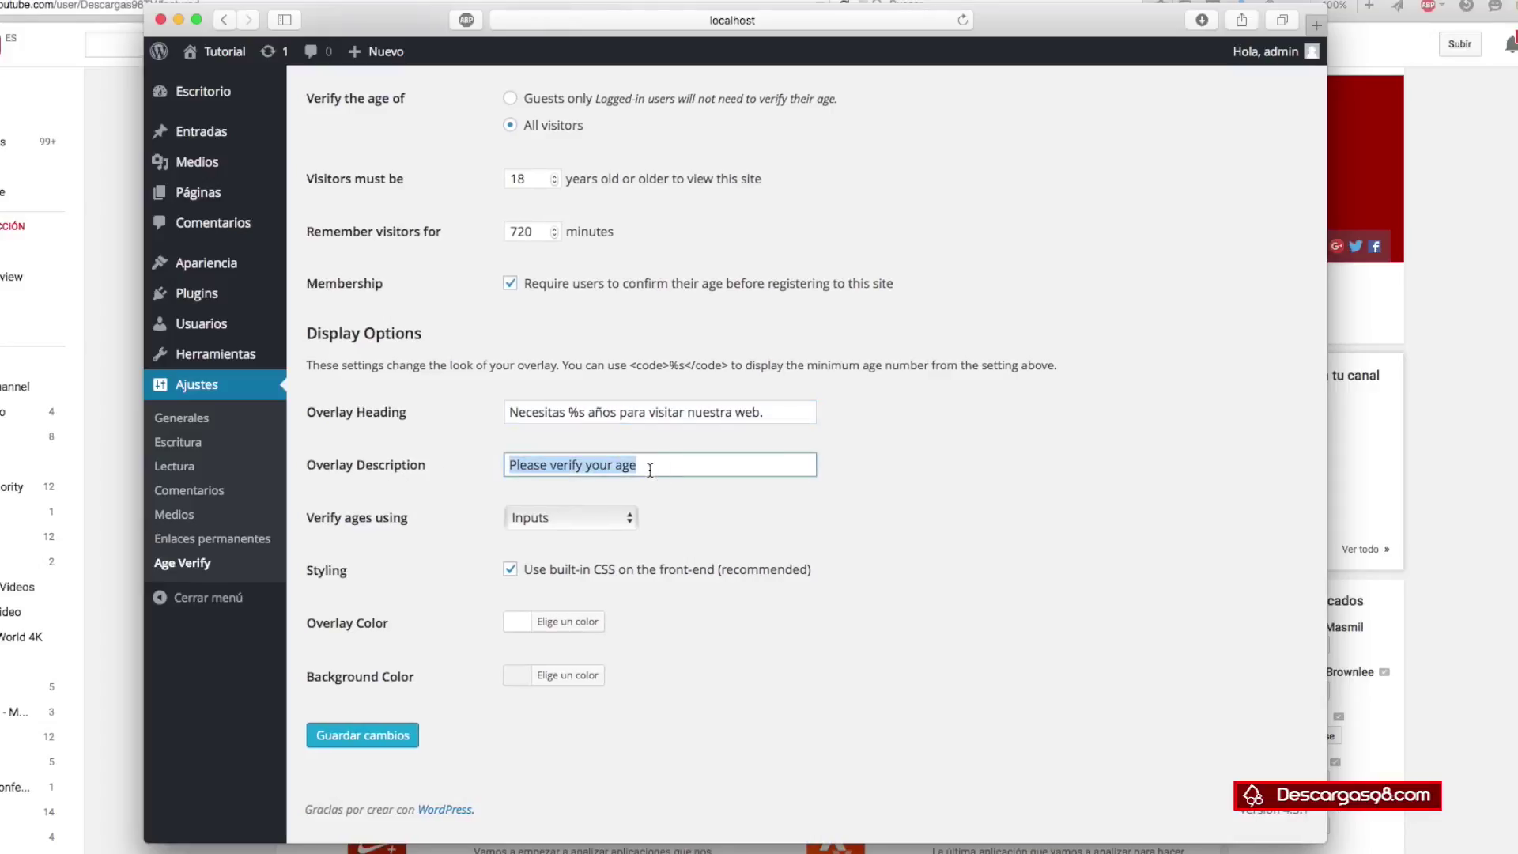
{"action": "type", "text": "P"}
{"action": "key", "text": "BackSpace"}
{"action": "type", "text": "Por favor verifique su edad."}
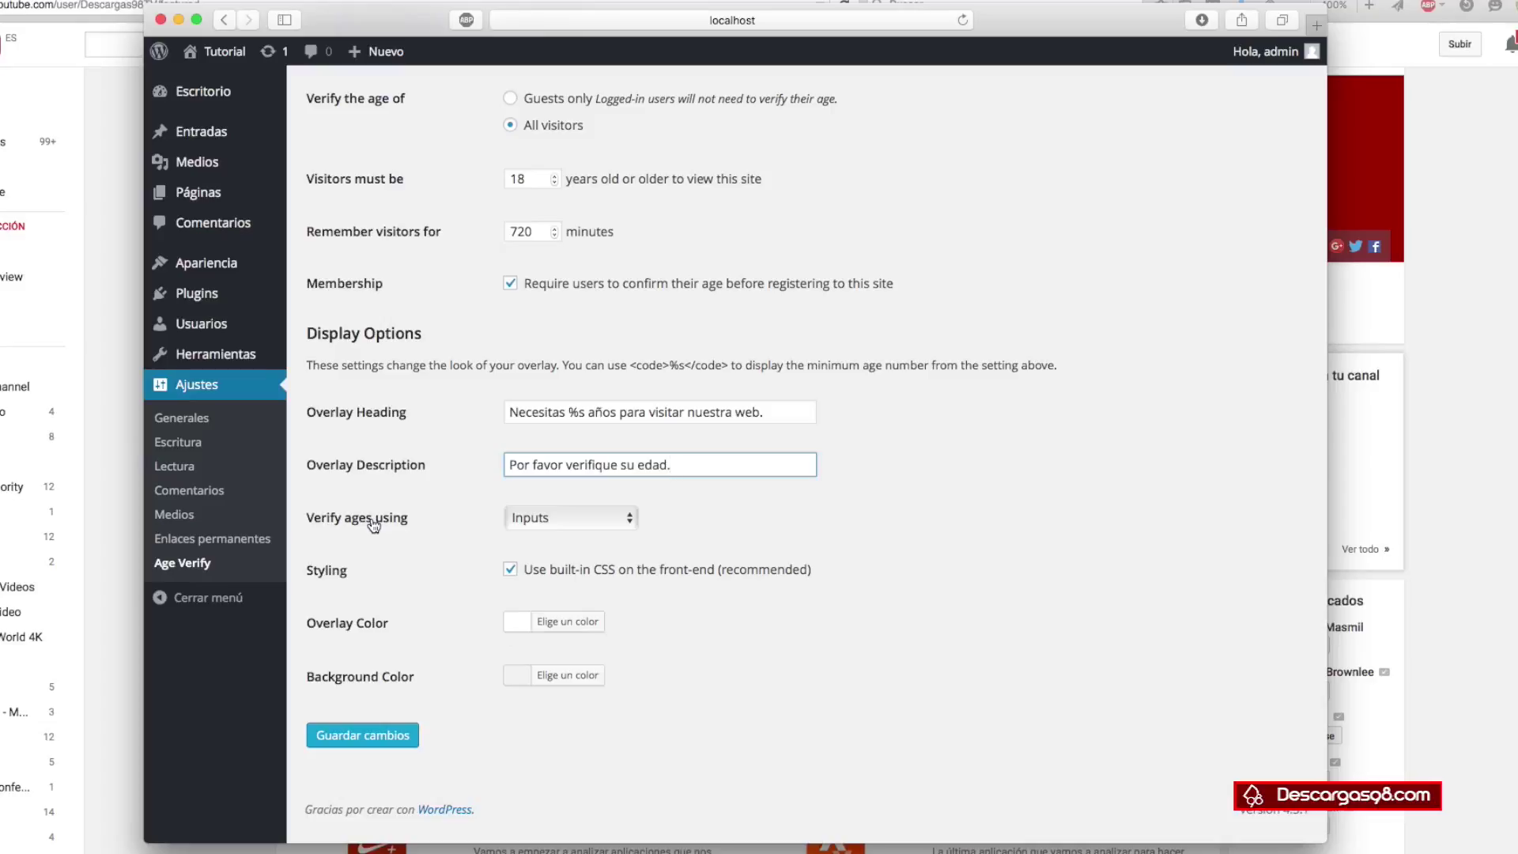
- Set the age verification method to Date dropdowns and save the plugin settings
{"action": "left_click", "coordinate": [529, 516]}
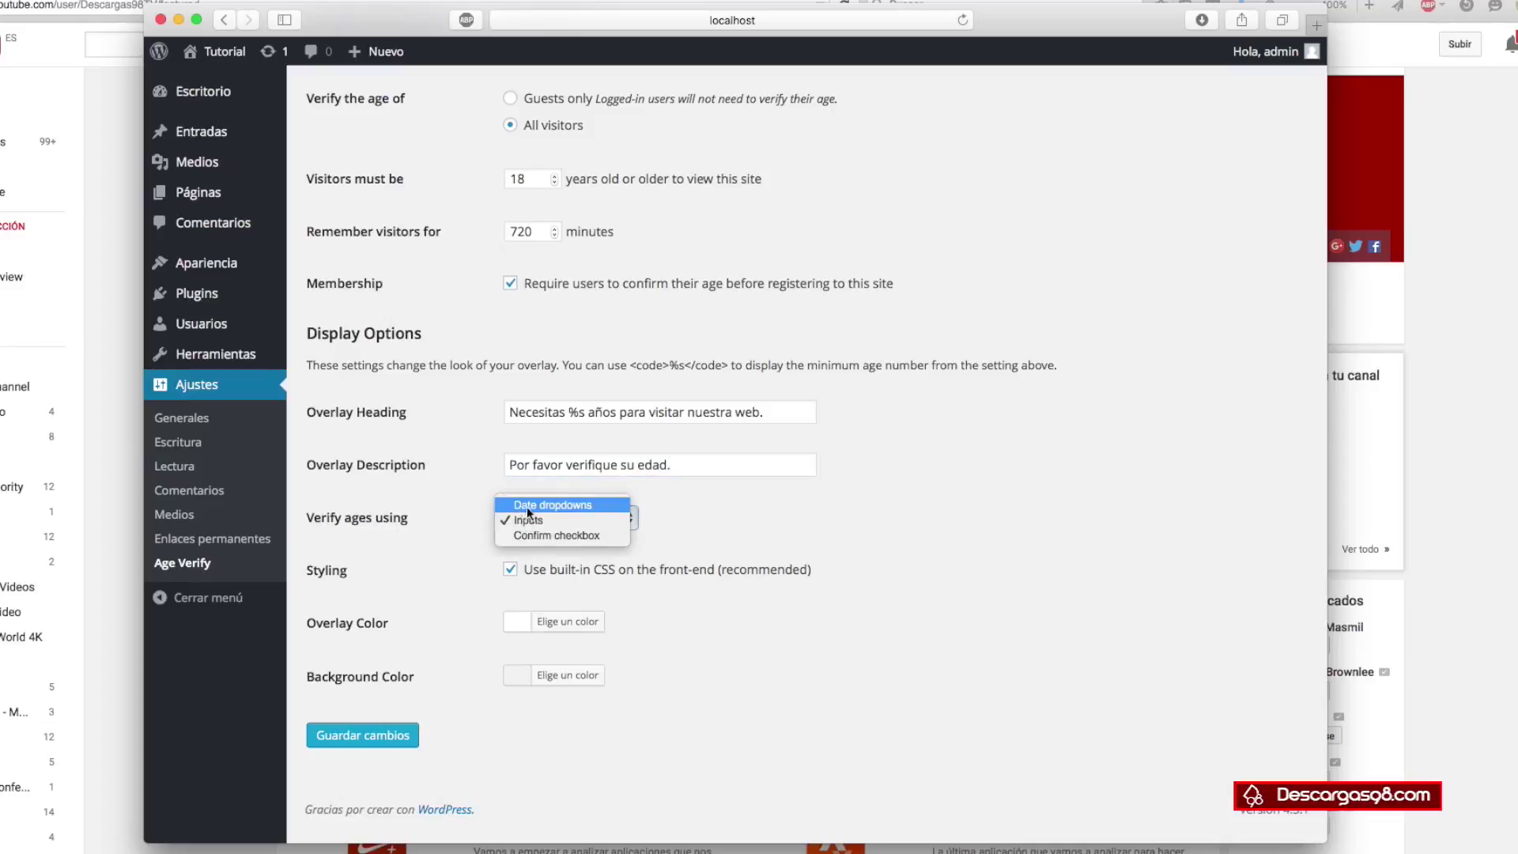
{"action": "left_click", "coordinate": [574, 504]}
{"action": "left_click", "coordinate": [521, 518]}
{"action": "left_click", "coordinate": [452, 504]}
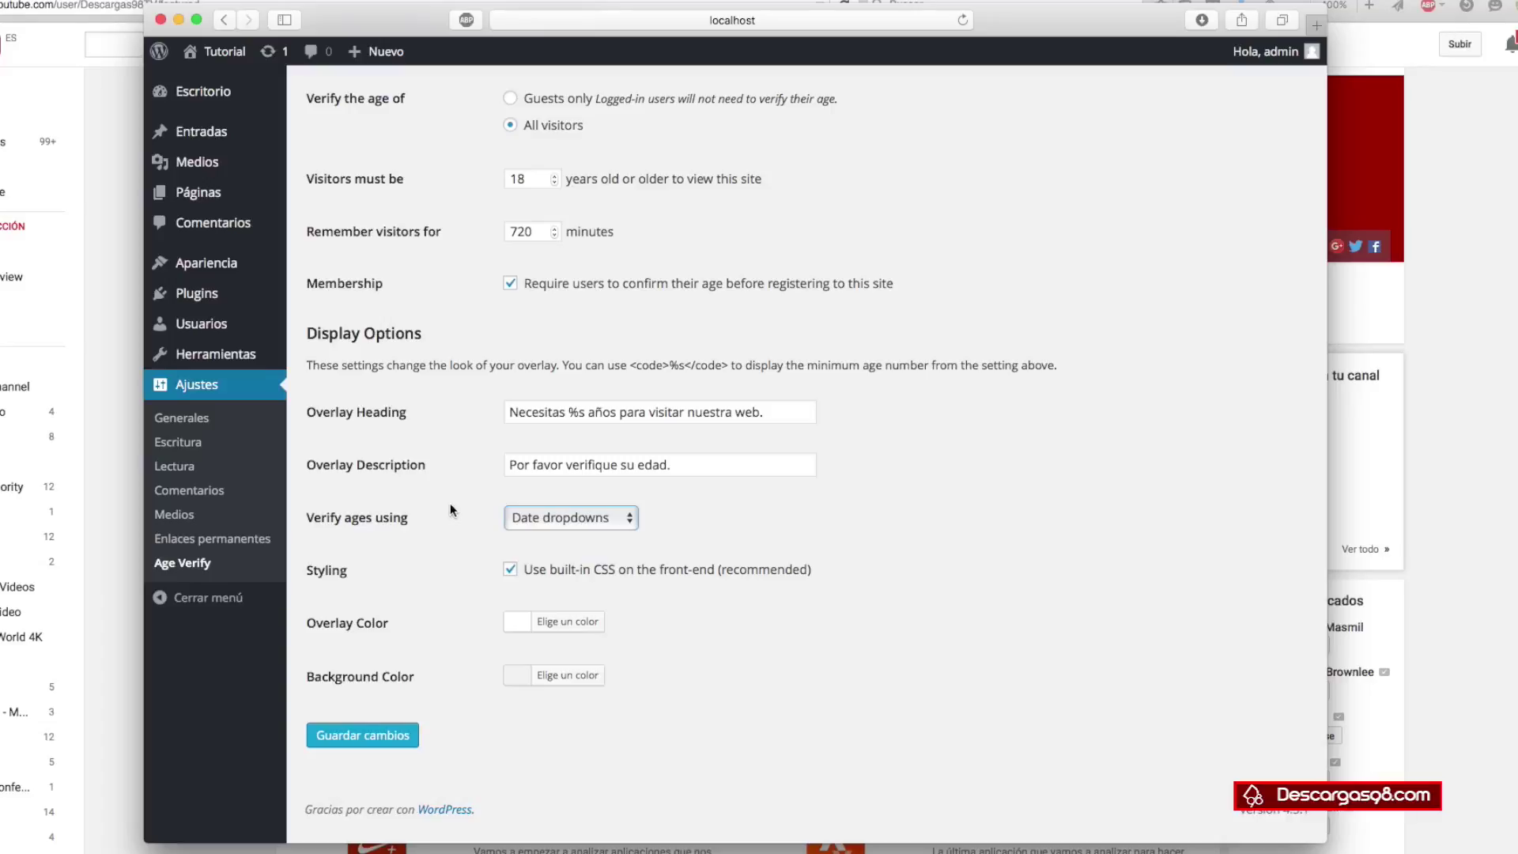
{"action": "left_click", "coordinate": [523, 522]}
{"action": "left_click", "coordinate": [519, 539]}
{"action": "left_click", "coordinate": [534, 520]}
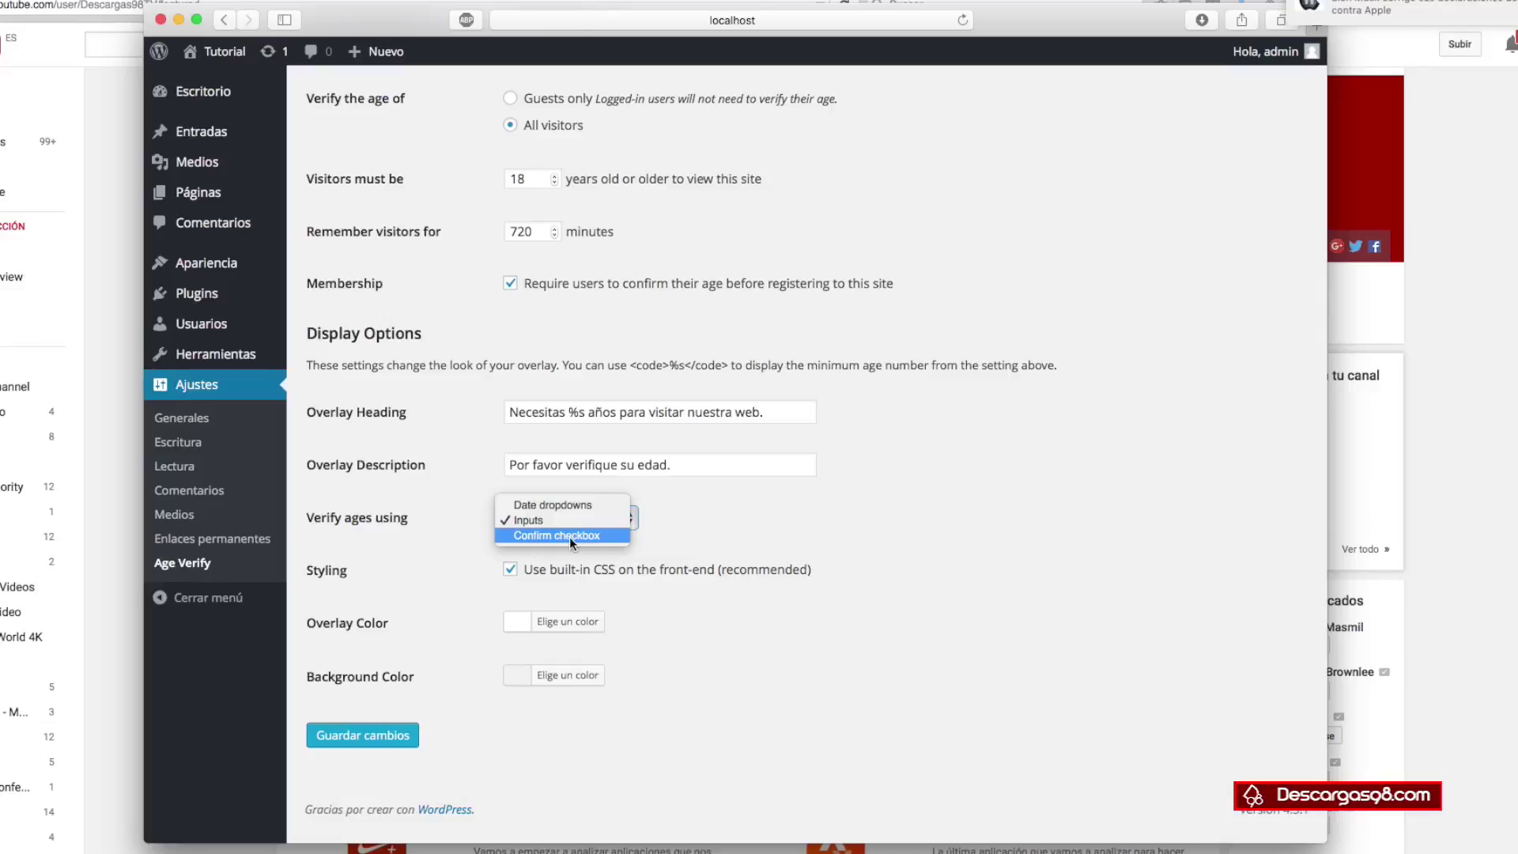
{"action": "left_click", "coordinate": [575, 506]}
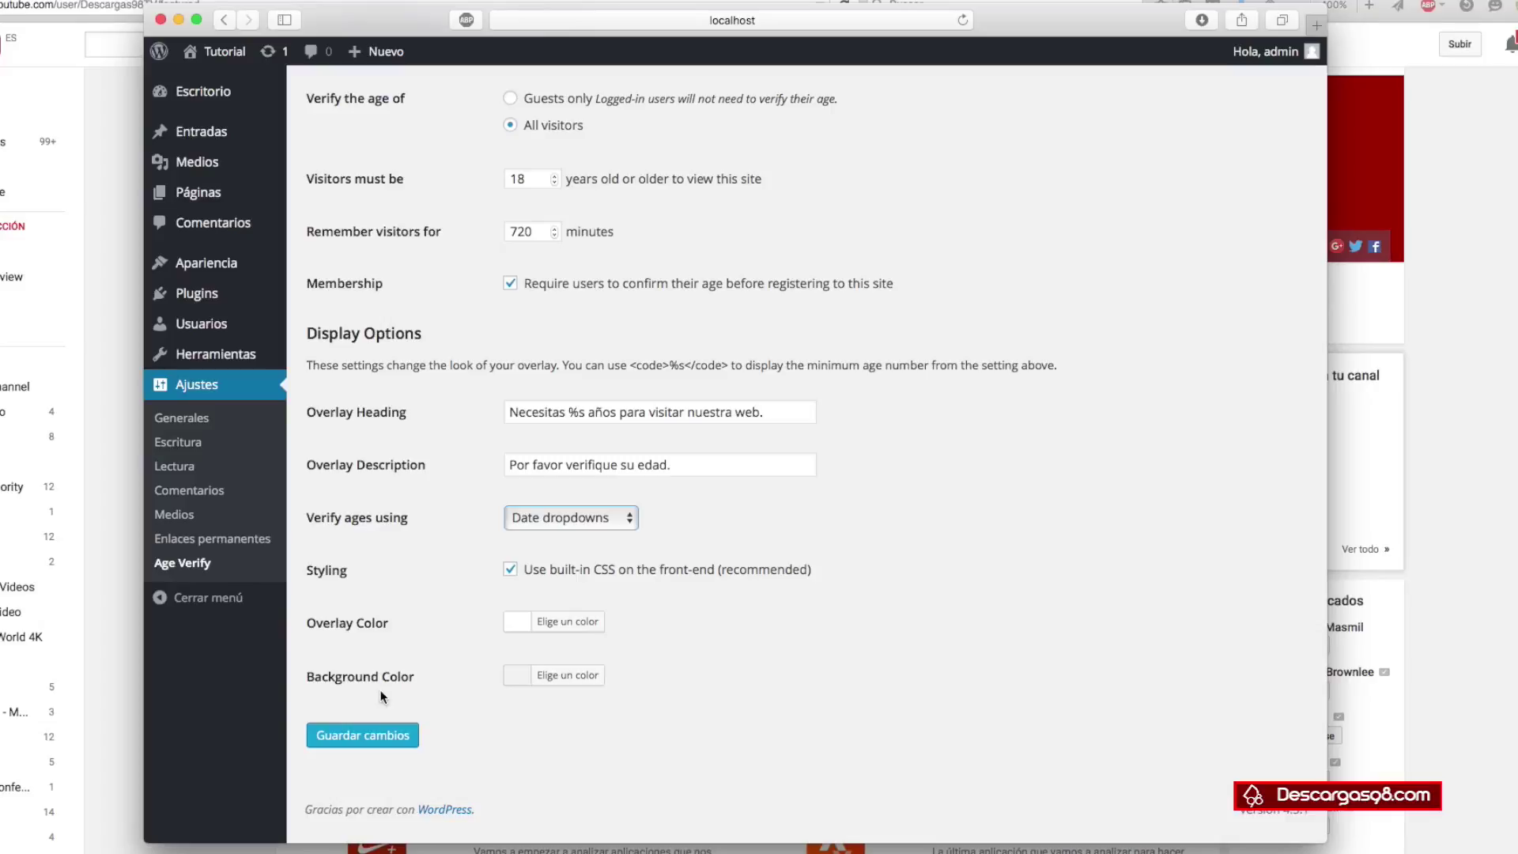
{"action": "left_click", "coordinate": [380, 737]}
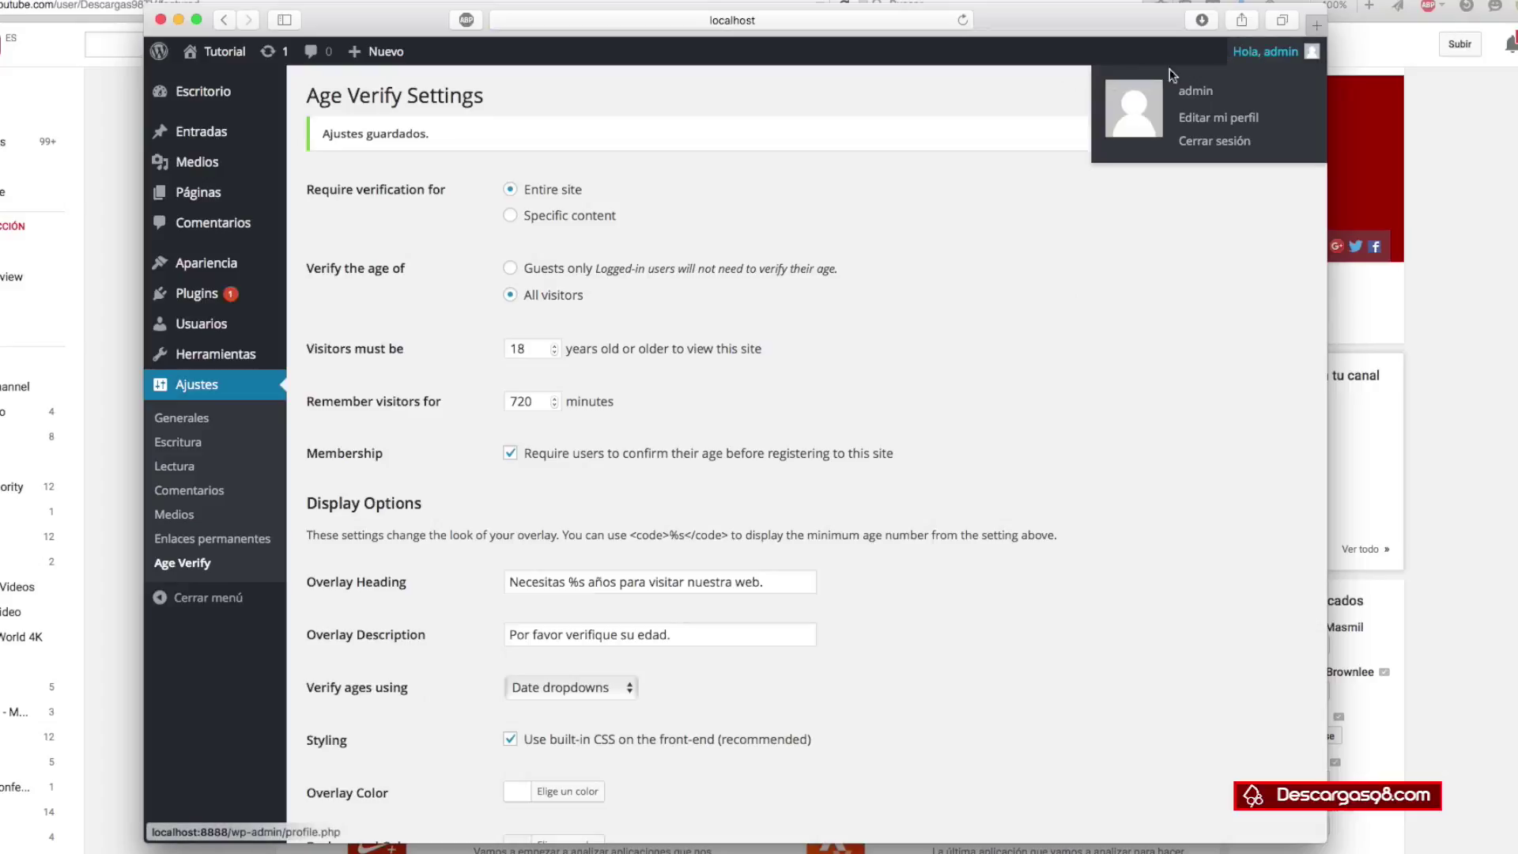
- Open the public site and examine the month, day and year choices in the age verification overlay
{"action": "left_click", "coordinate": [214, 57]}
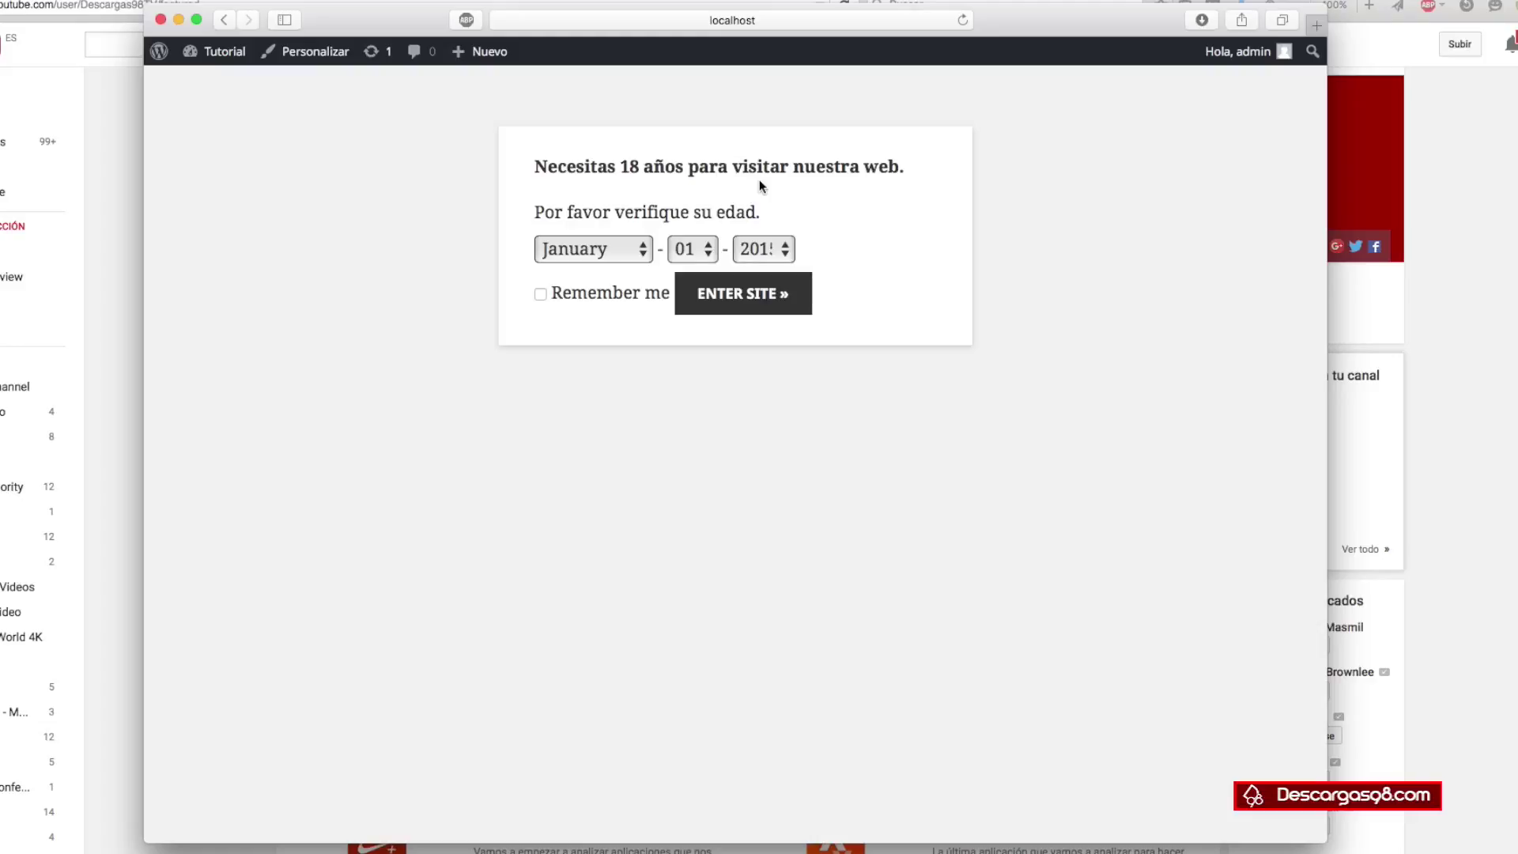
{"action": "left_click", "coordinate": [611, 253]}
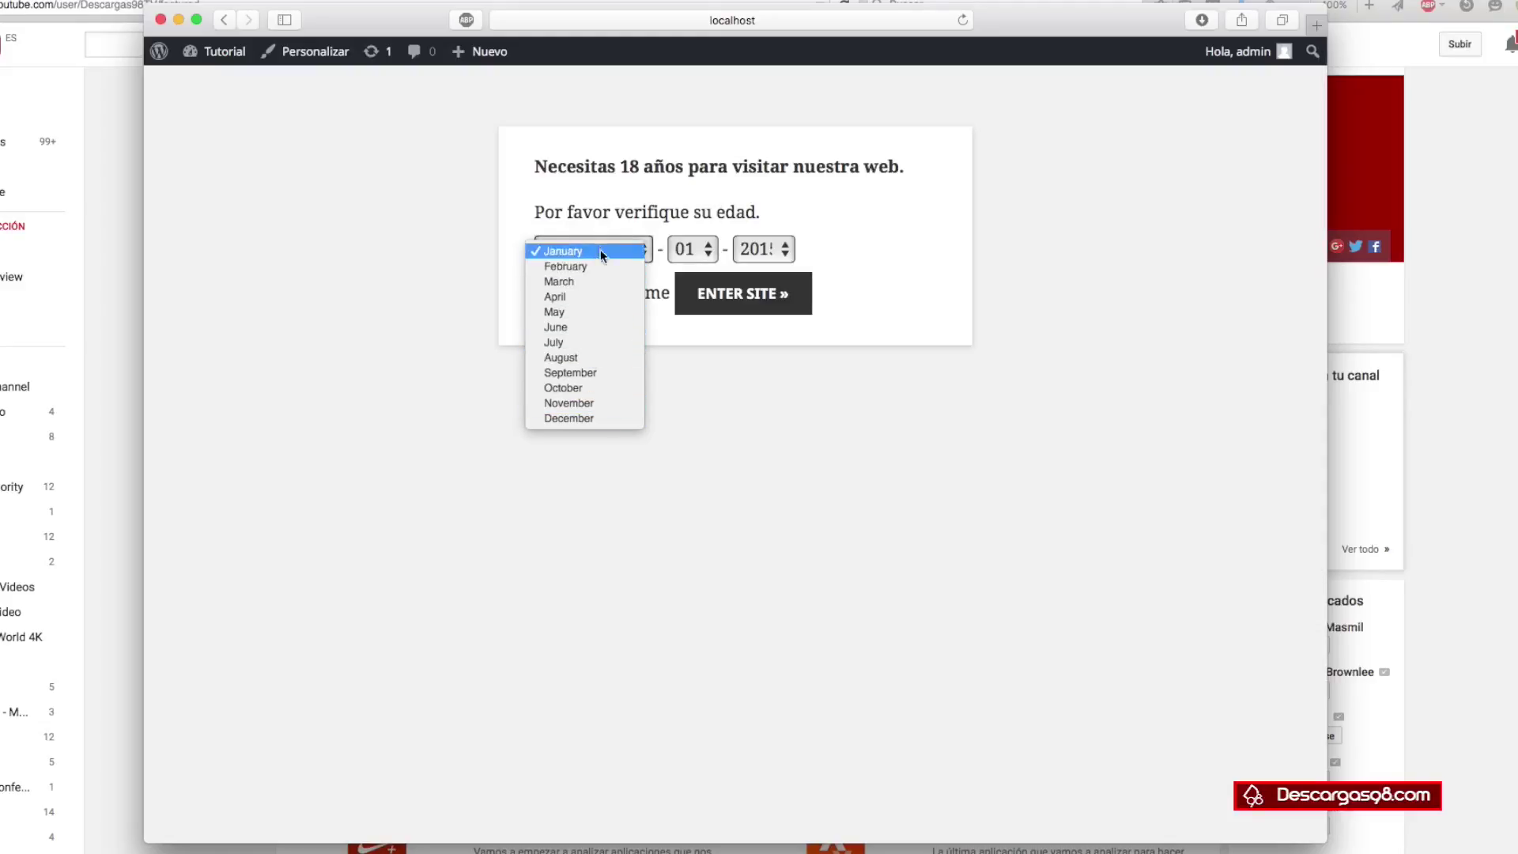
{"action": "left_click", "coordinate": [725, 266]}
{"action": "left_click", "coordinate": [700, 248]}
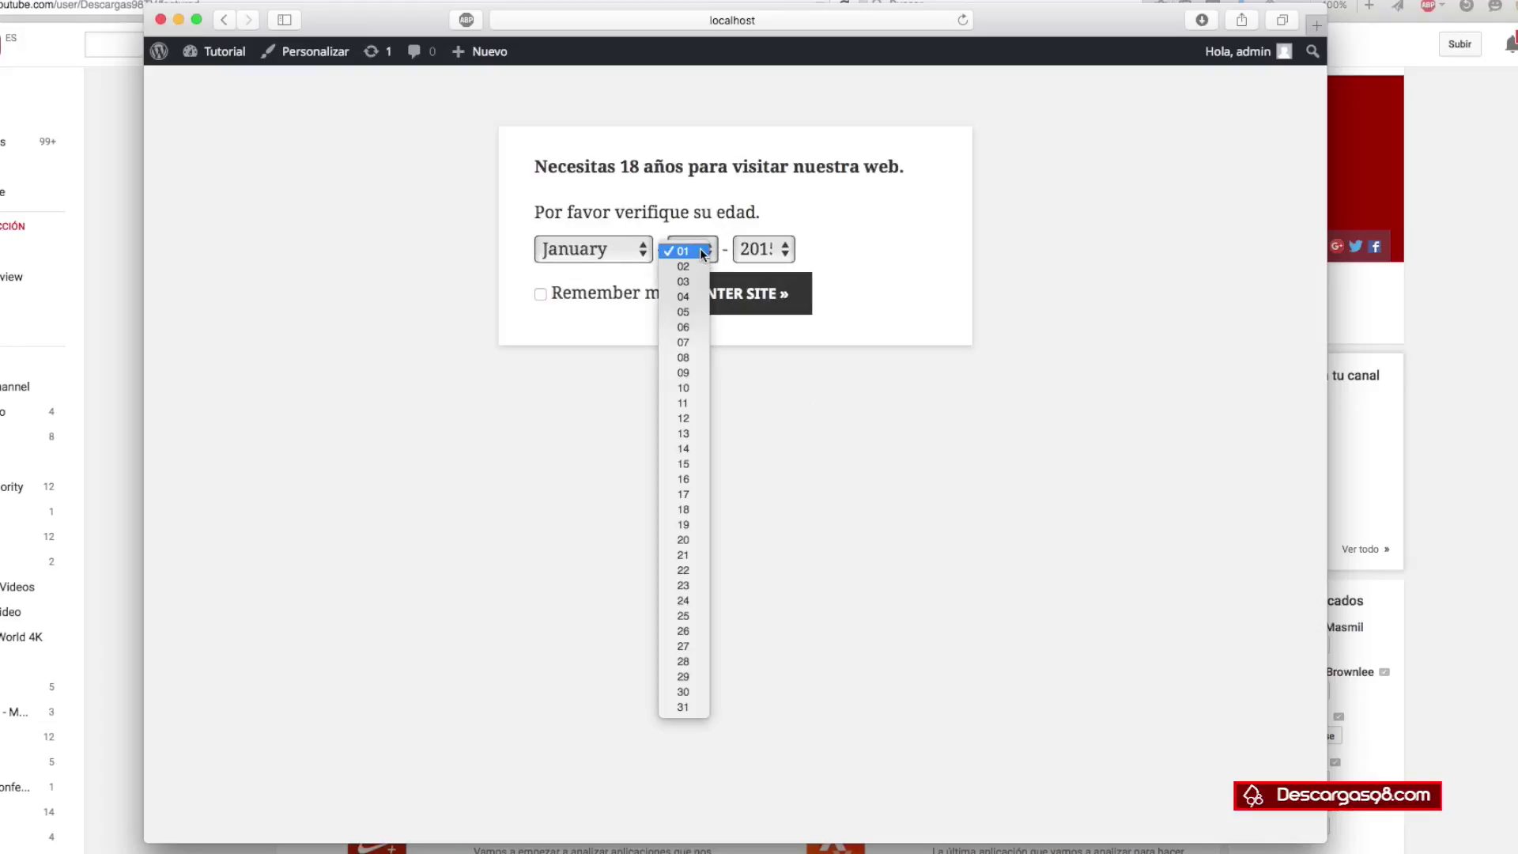
{"action": "left_click", "coordinate": [771, 250]}
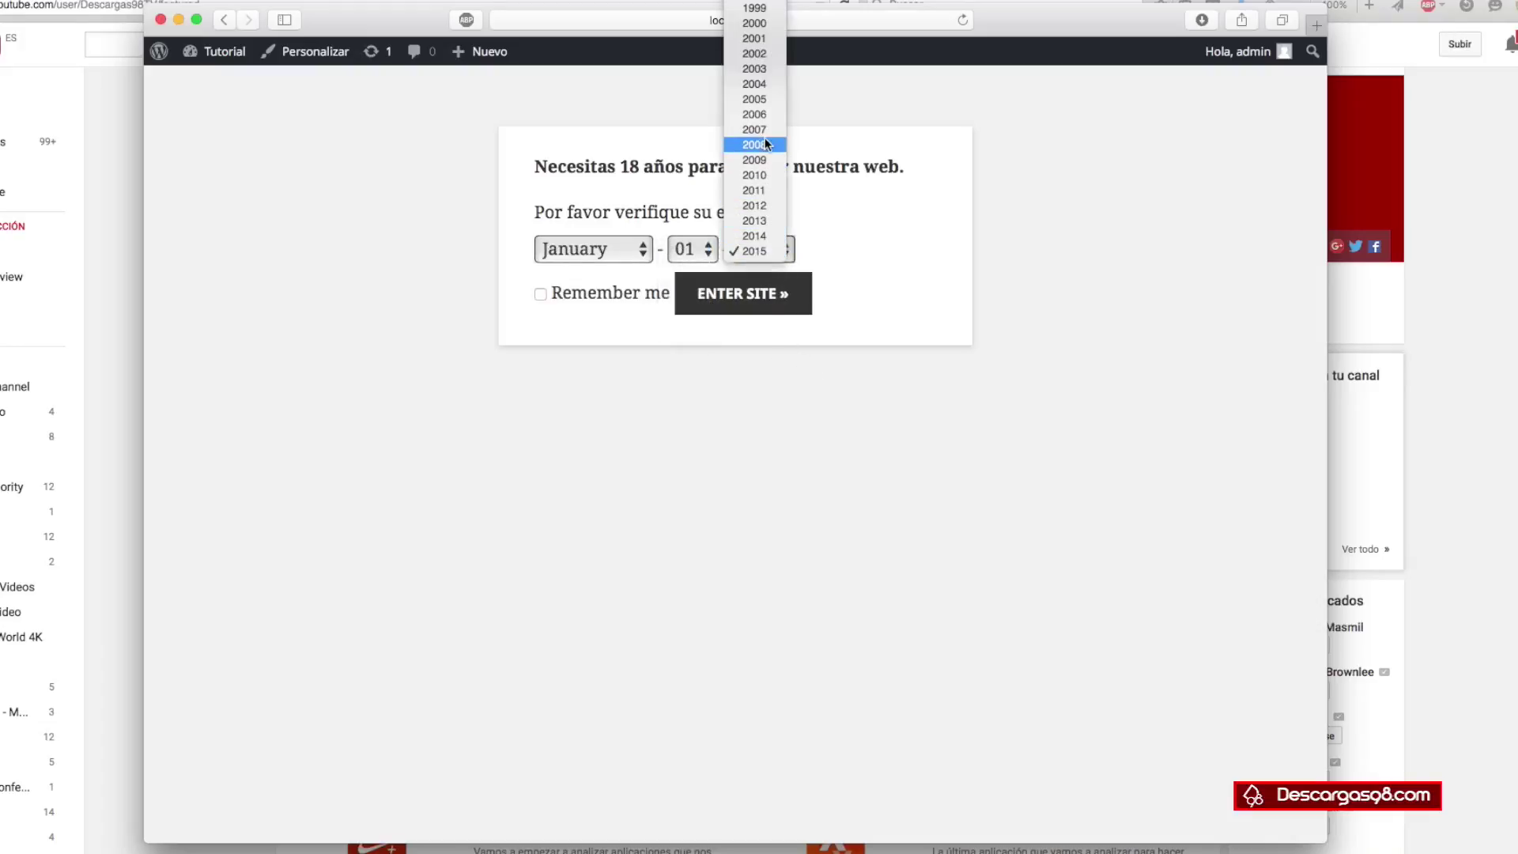
{"action": "left_click", "coordinate": [827, 267]}
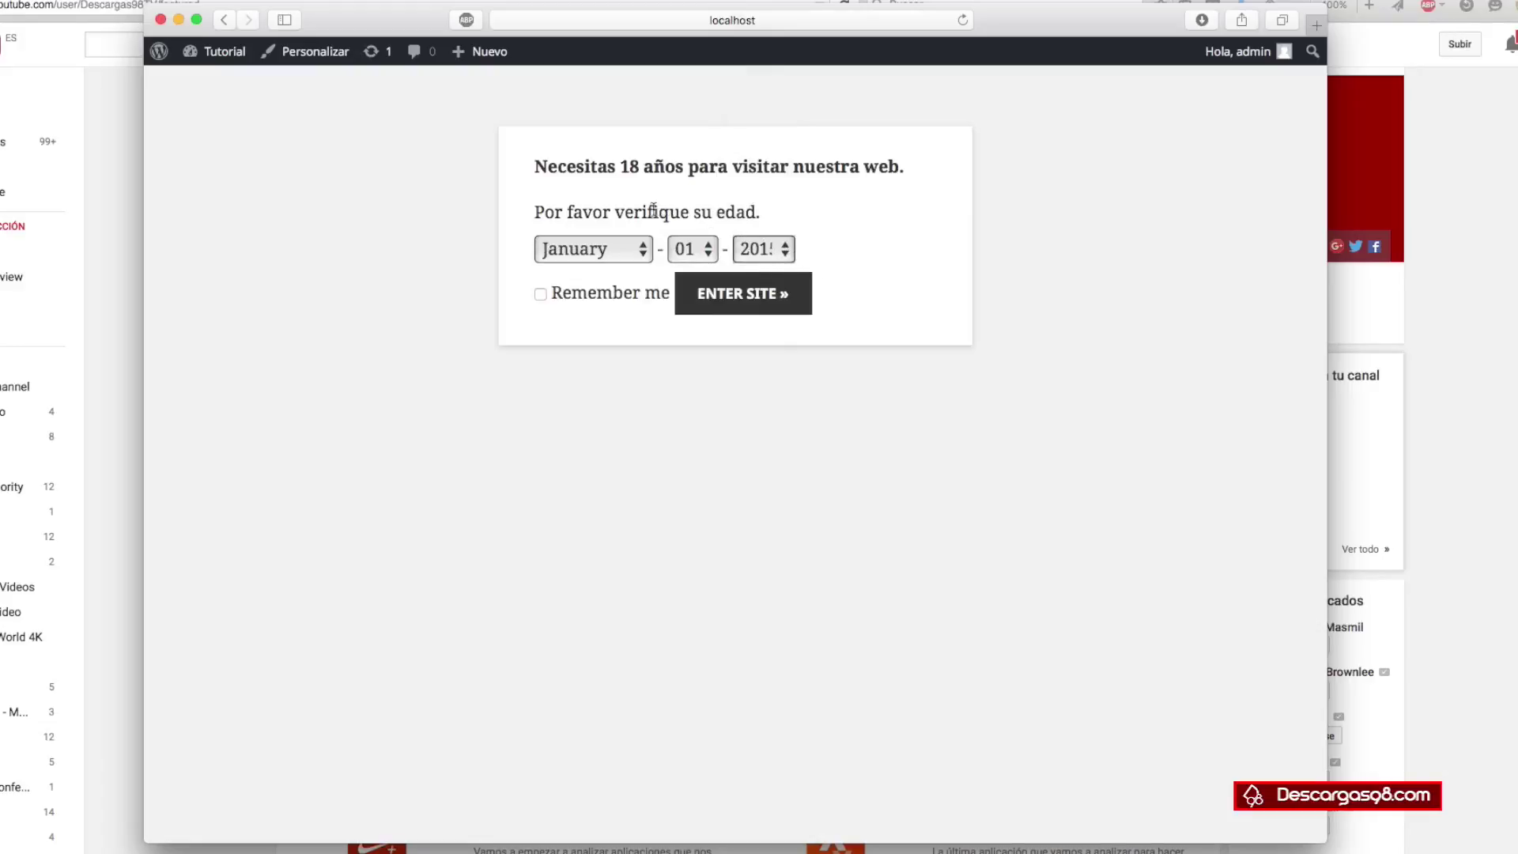
{"action": "left_click", "coordinate": [642, 249]}
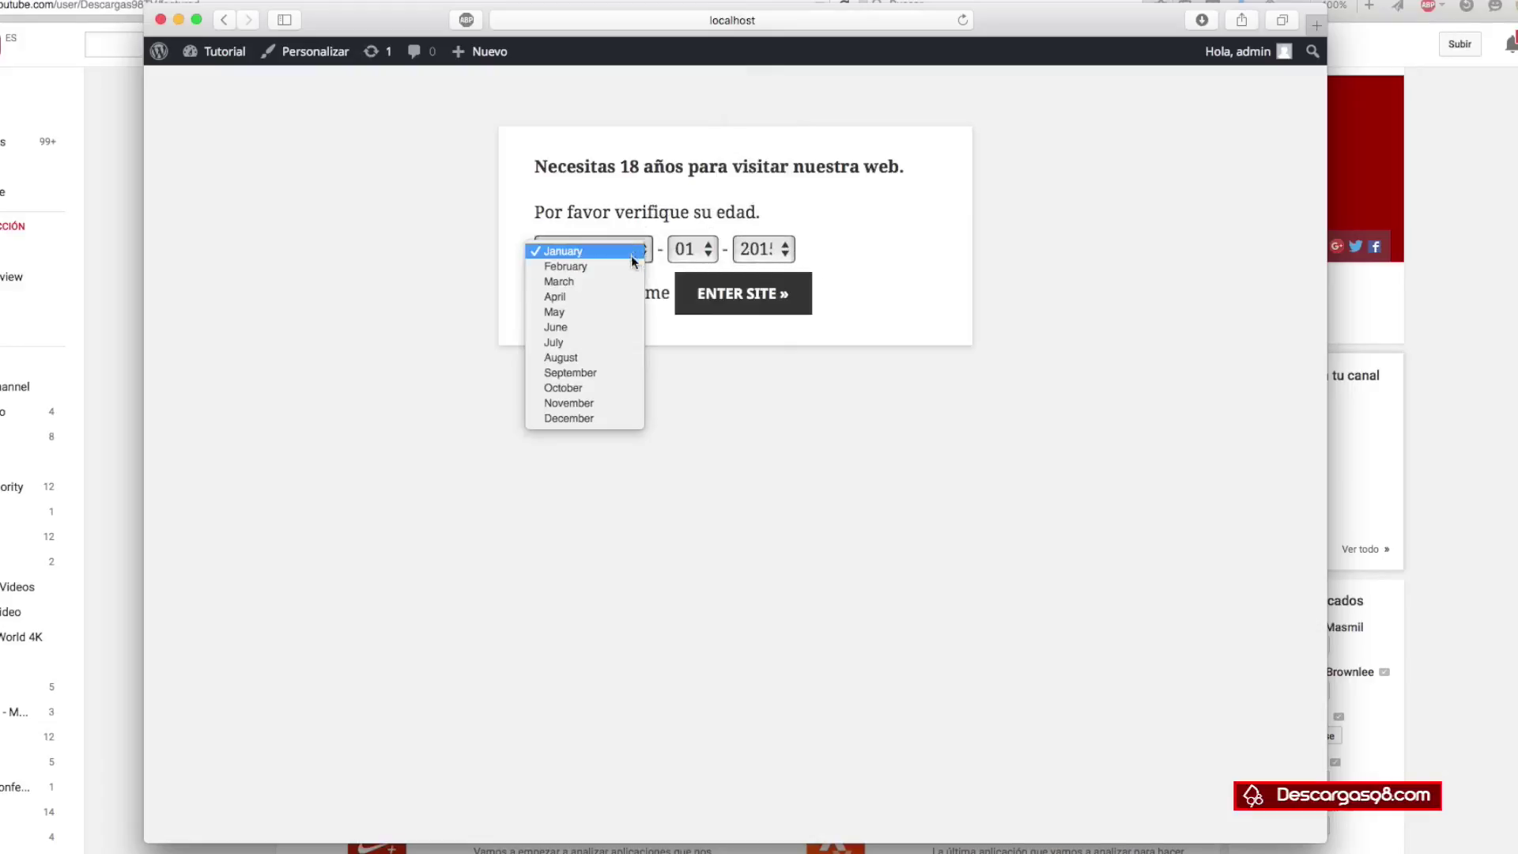
{"action": "left_click", "coordinate": [697, 430]}
{"action": "left_click", "coordinate": [694, 249]}
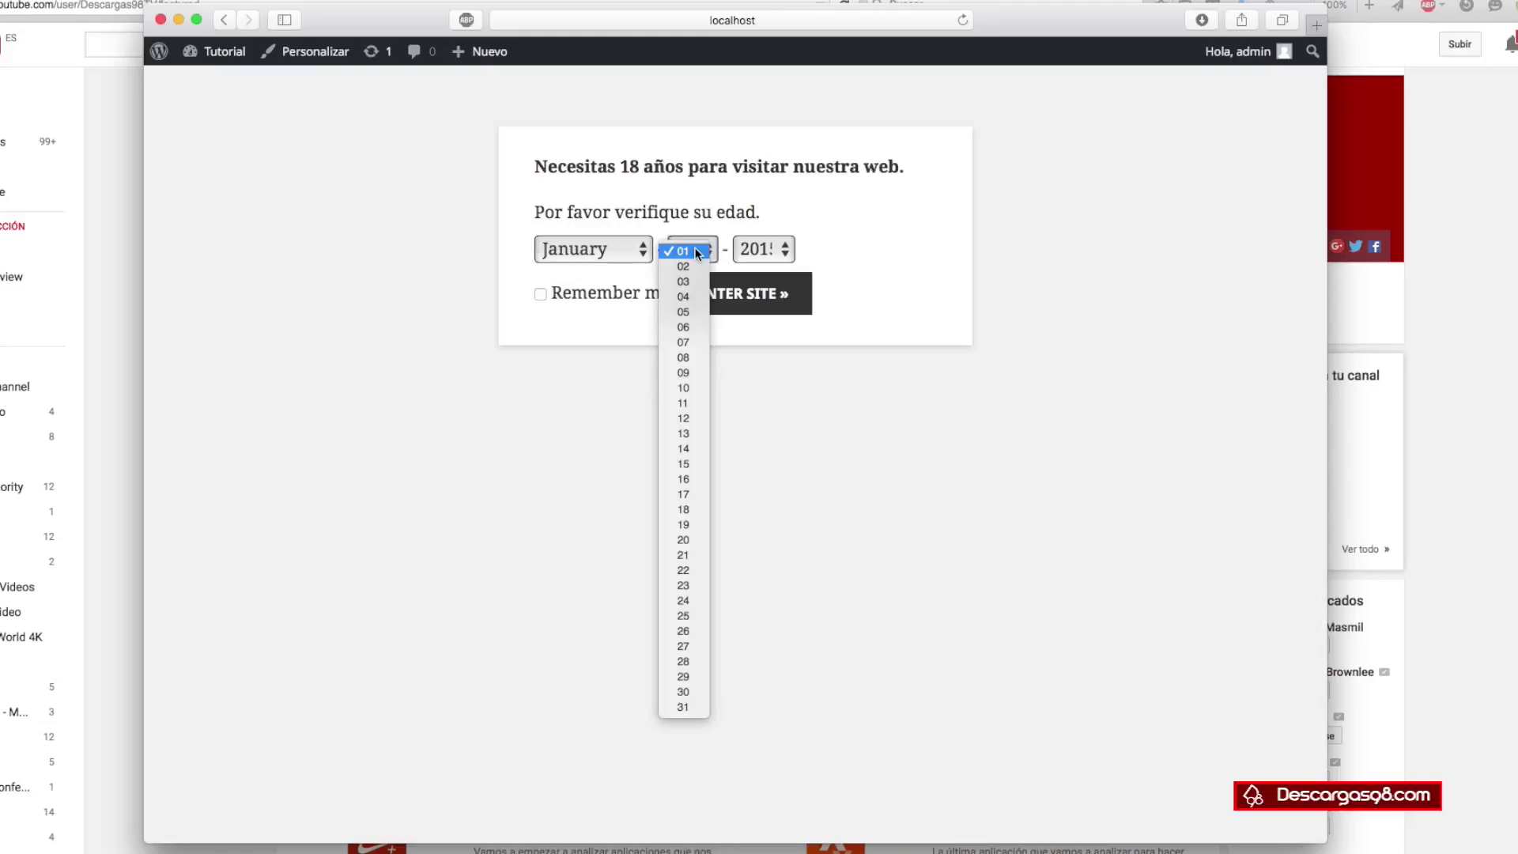
{"action": "left_click", "coordinate": [868, 379]}
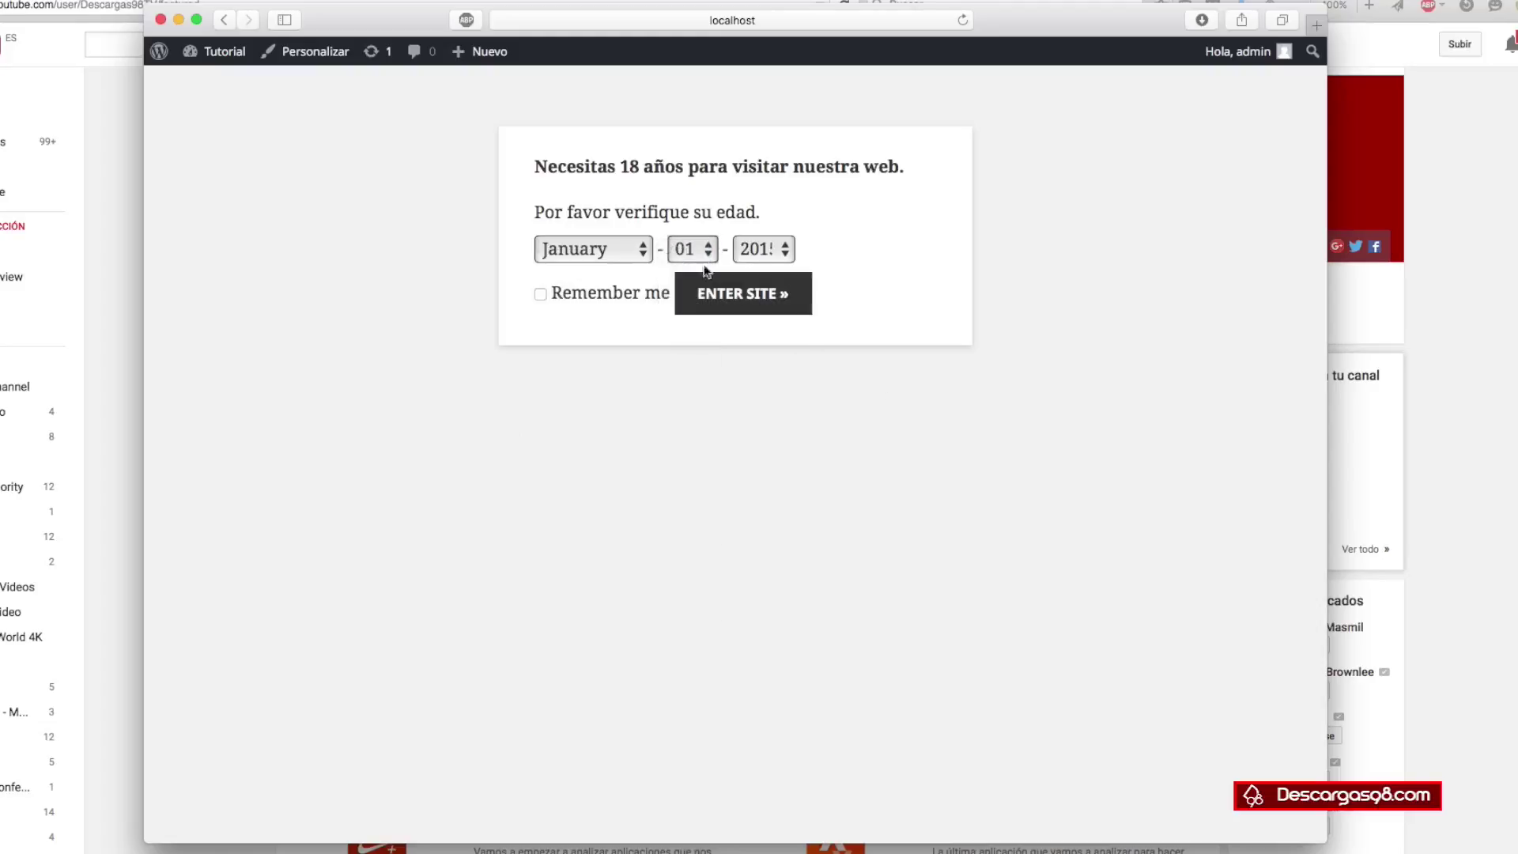
- Select an earlier birth year in the overlay's date and highlight its heading and description text
{"action": "left_click", "coordinate": [759, 249]}
{"action": "scroll", "coordinate": [760, 130], "scroll_direction": "up", "scroll_amount": 10}
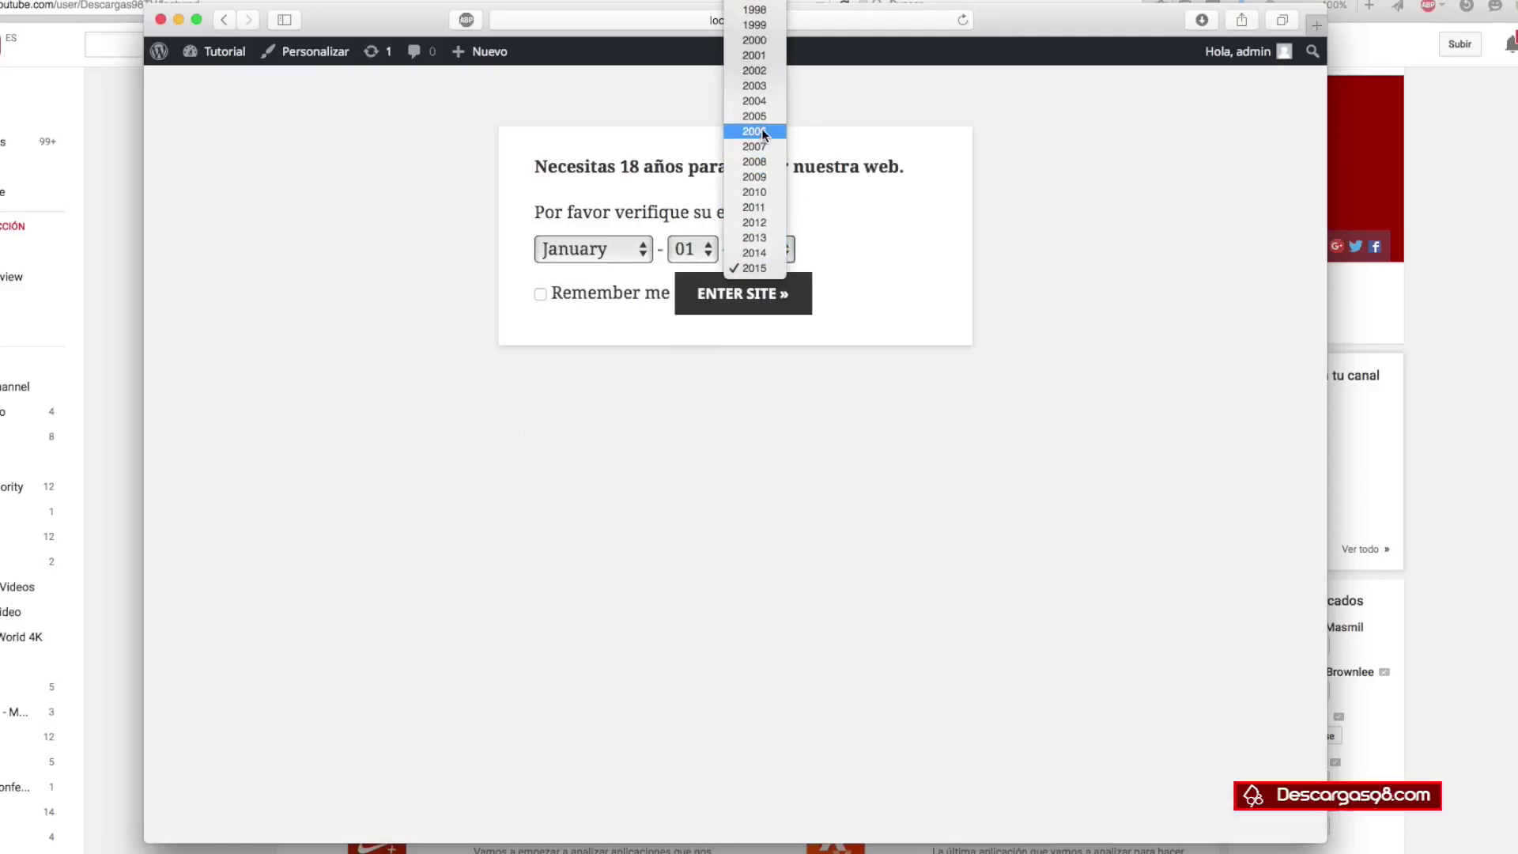
{"action": "left_click", "coordinate": [765, 27]}
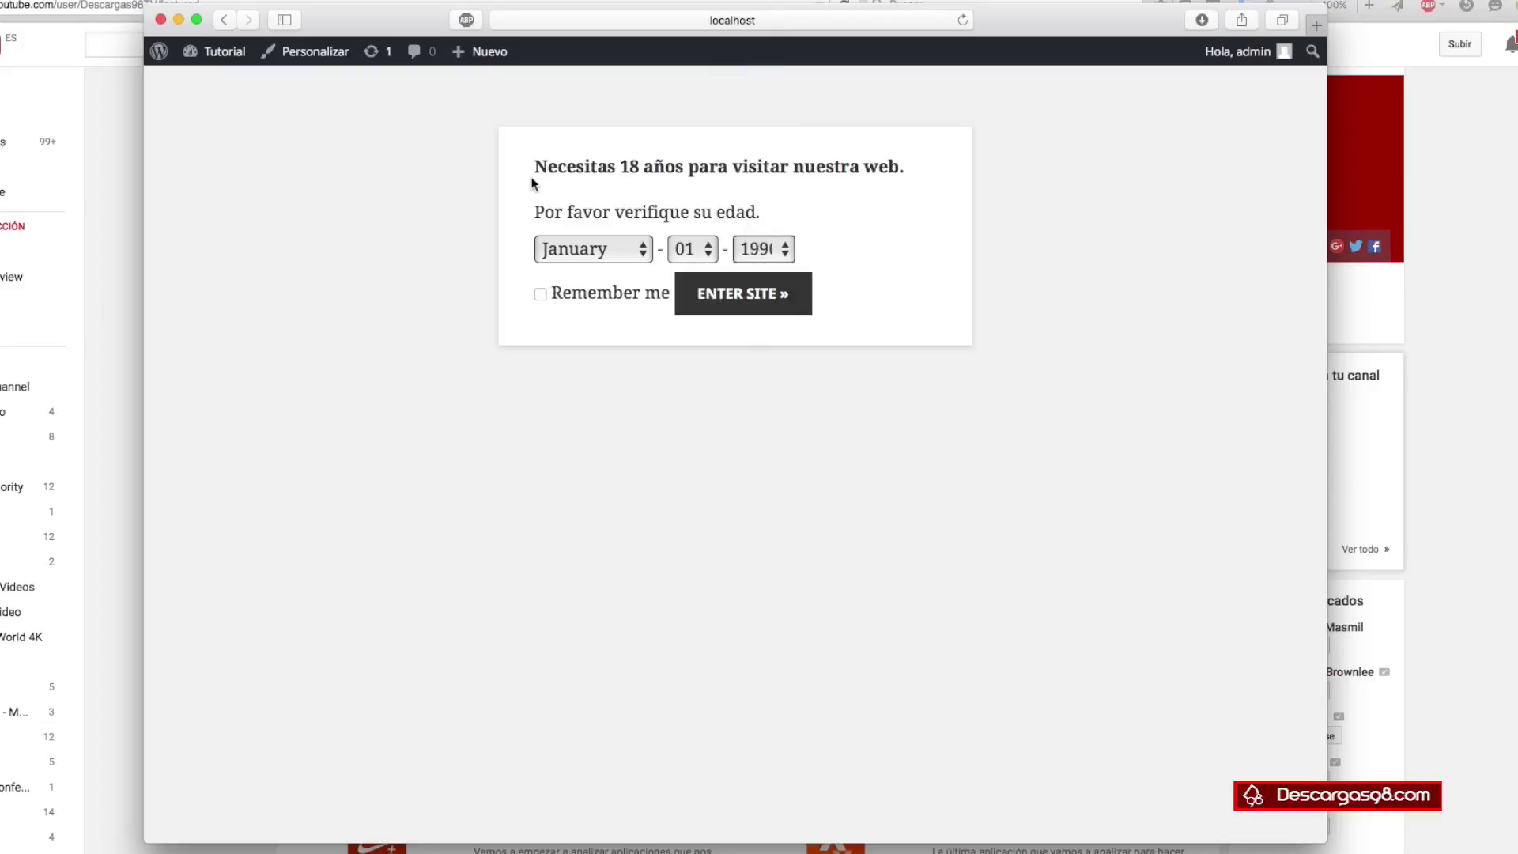
{"action": "left_click_drag", "start_coordinate": [533, 164], "coordinate": [786, 197]}
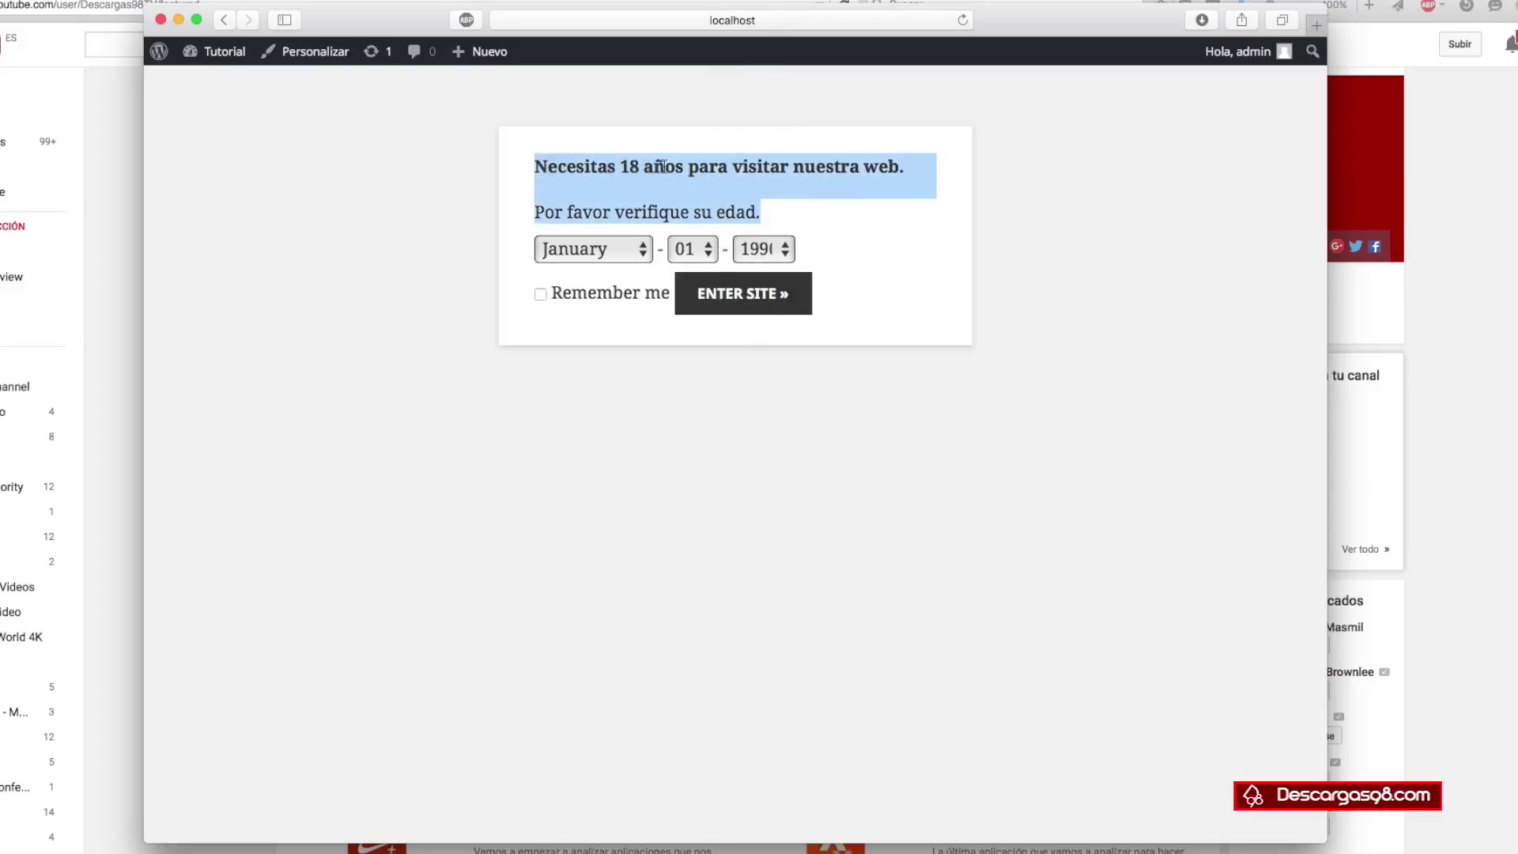
- Clear the text highlight and enter the site from the age verification overlay with the chosen birth date
{"action": "left_click", "coordinate": [901, 163]}
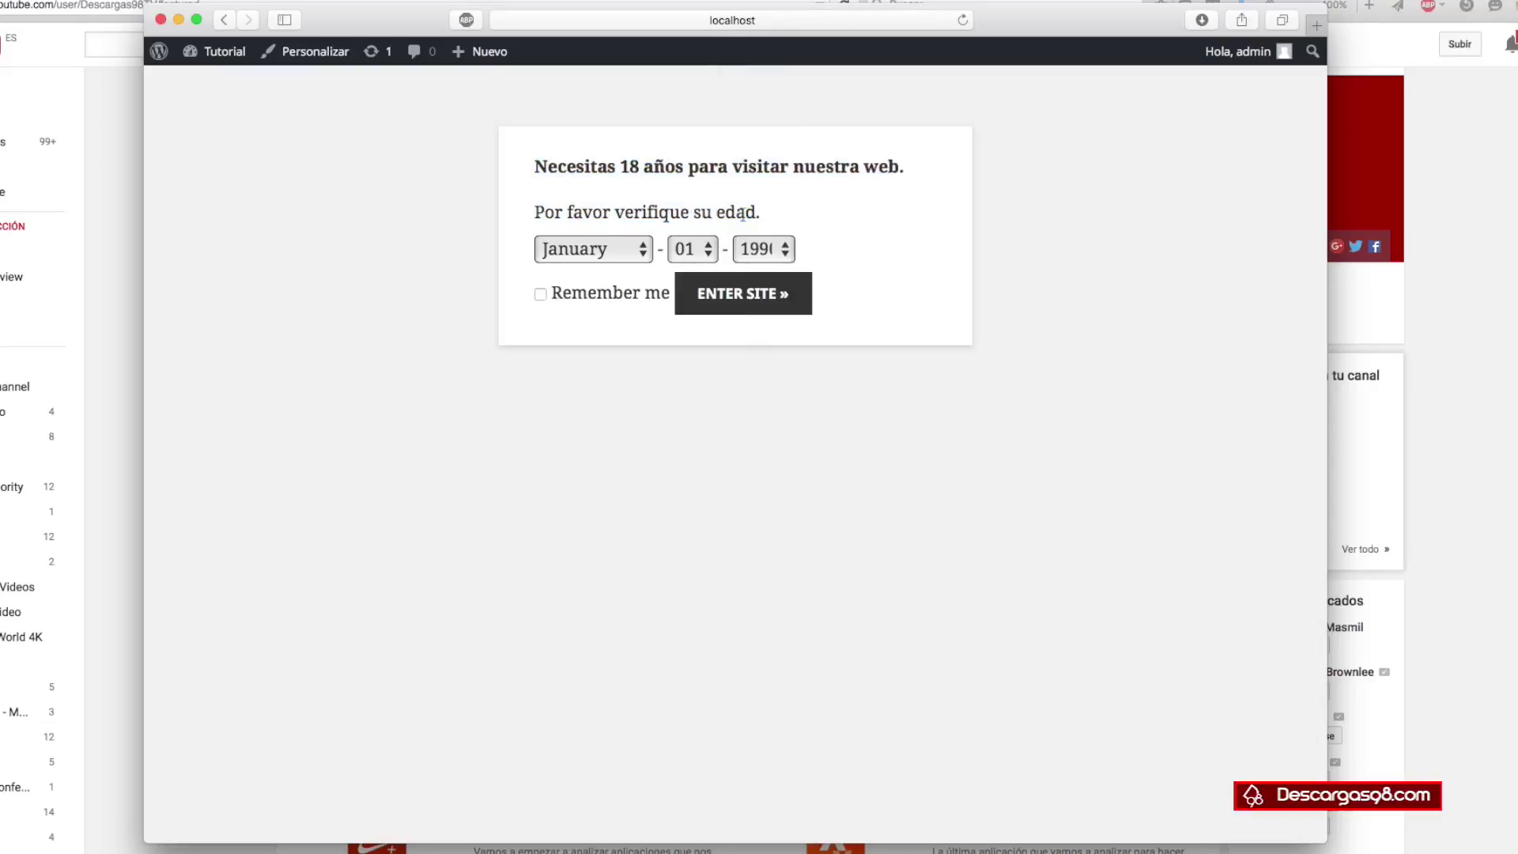
{"action": "left_click", "coordinate": [737, 289]}
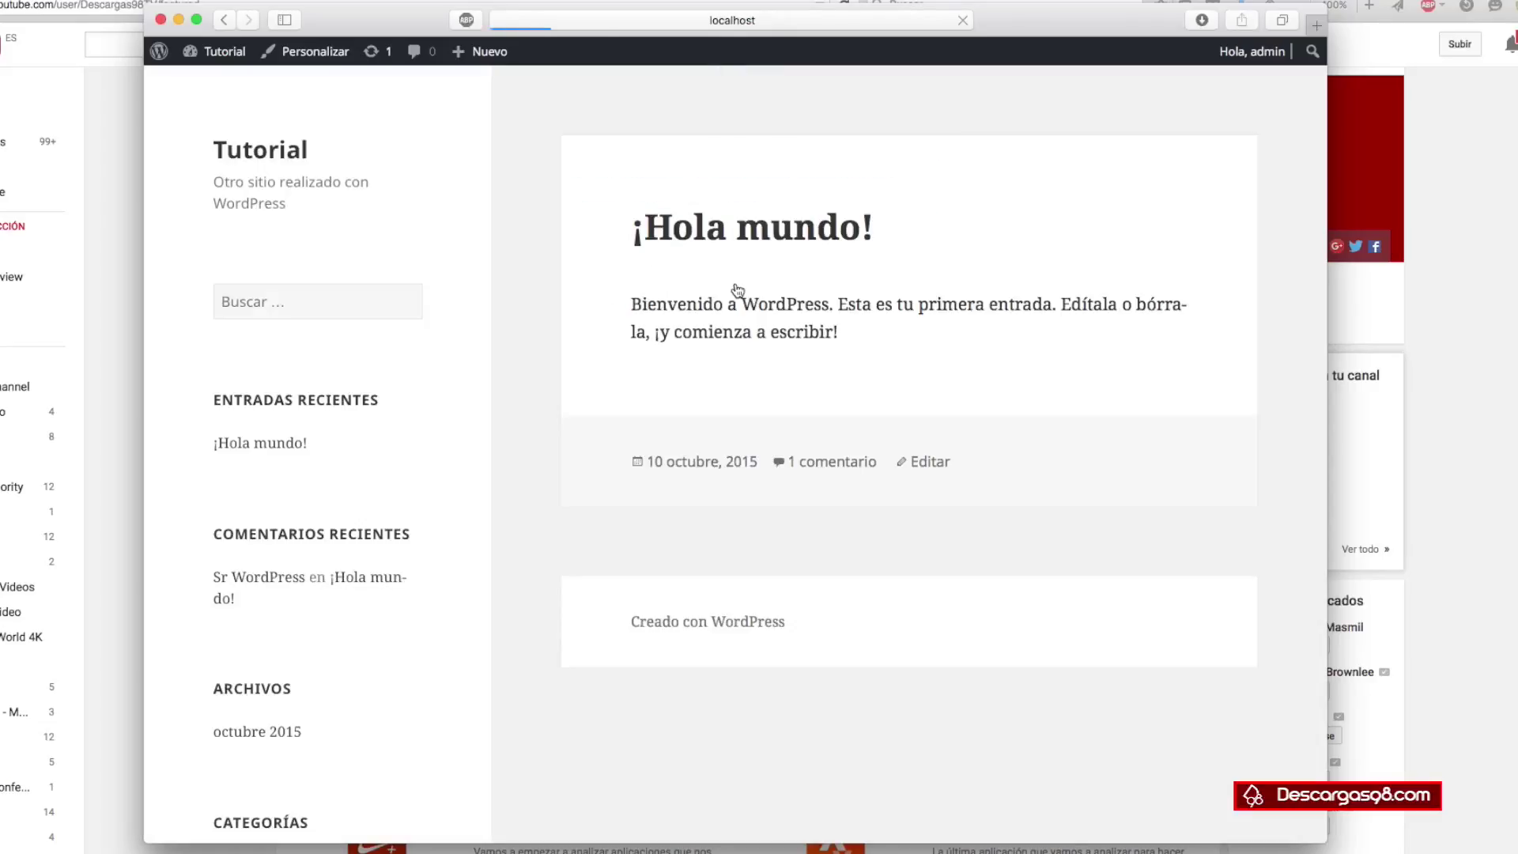
- Open the Age Verify settings in the dashboard, set the verification method to Inputs and save the changes
{"action": "left_click", "coordinate": [222, 51]}
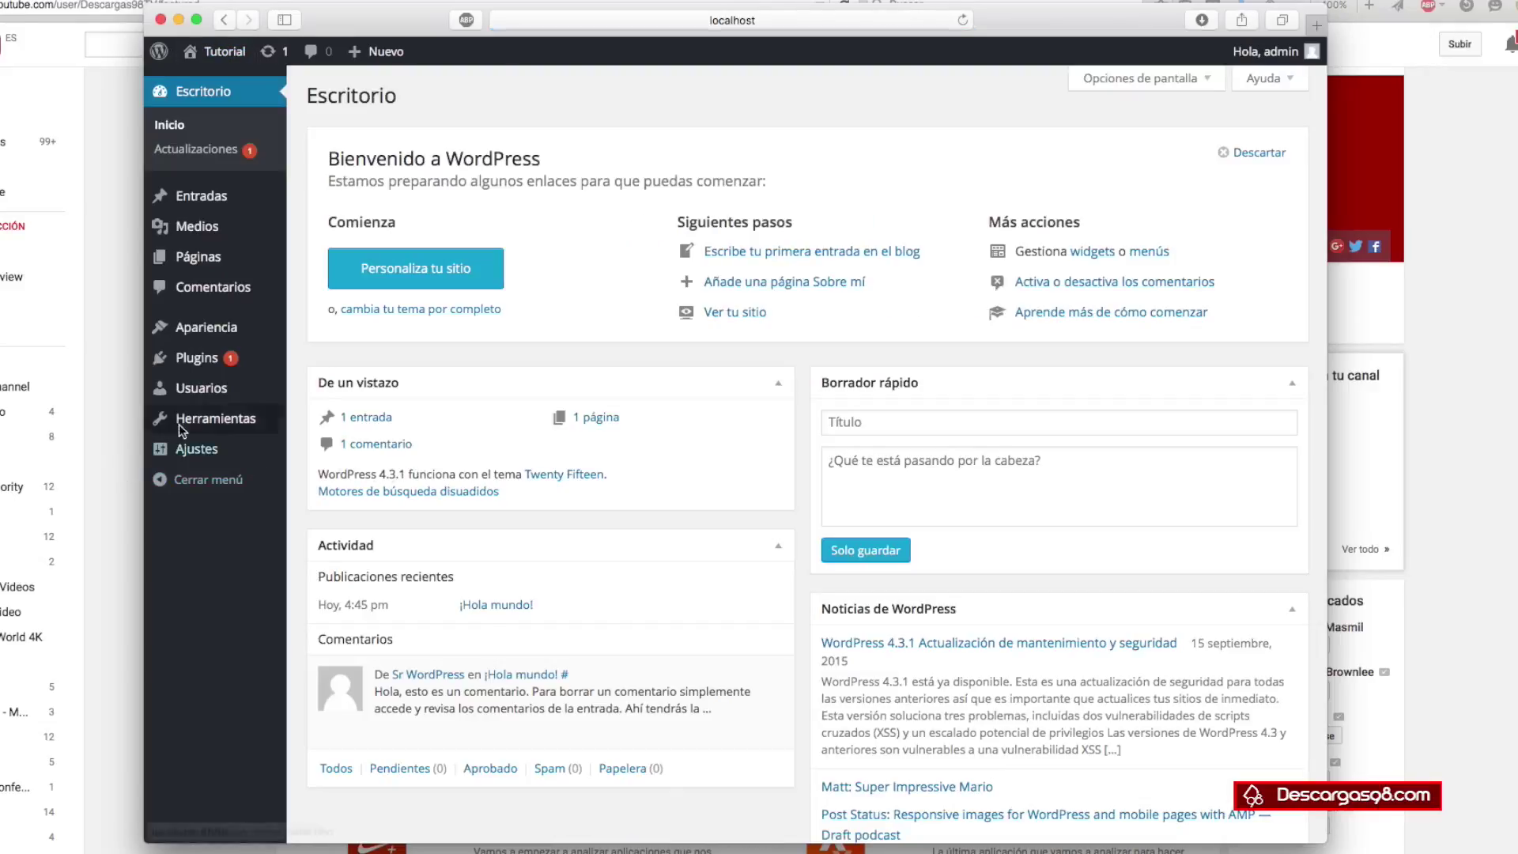
{"action": "mouse_move", "coordinate": [202, 448]}
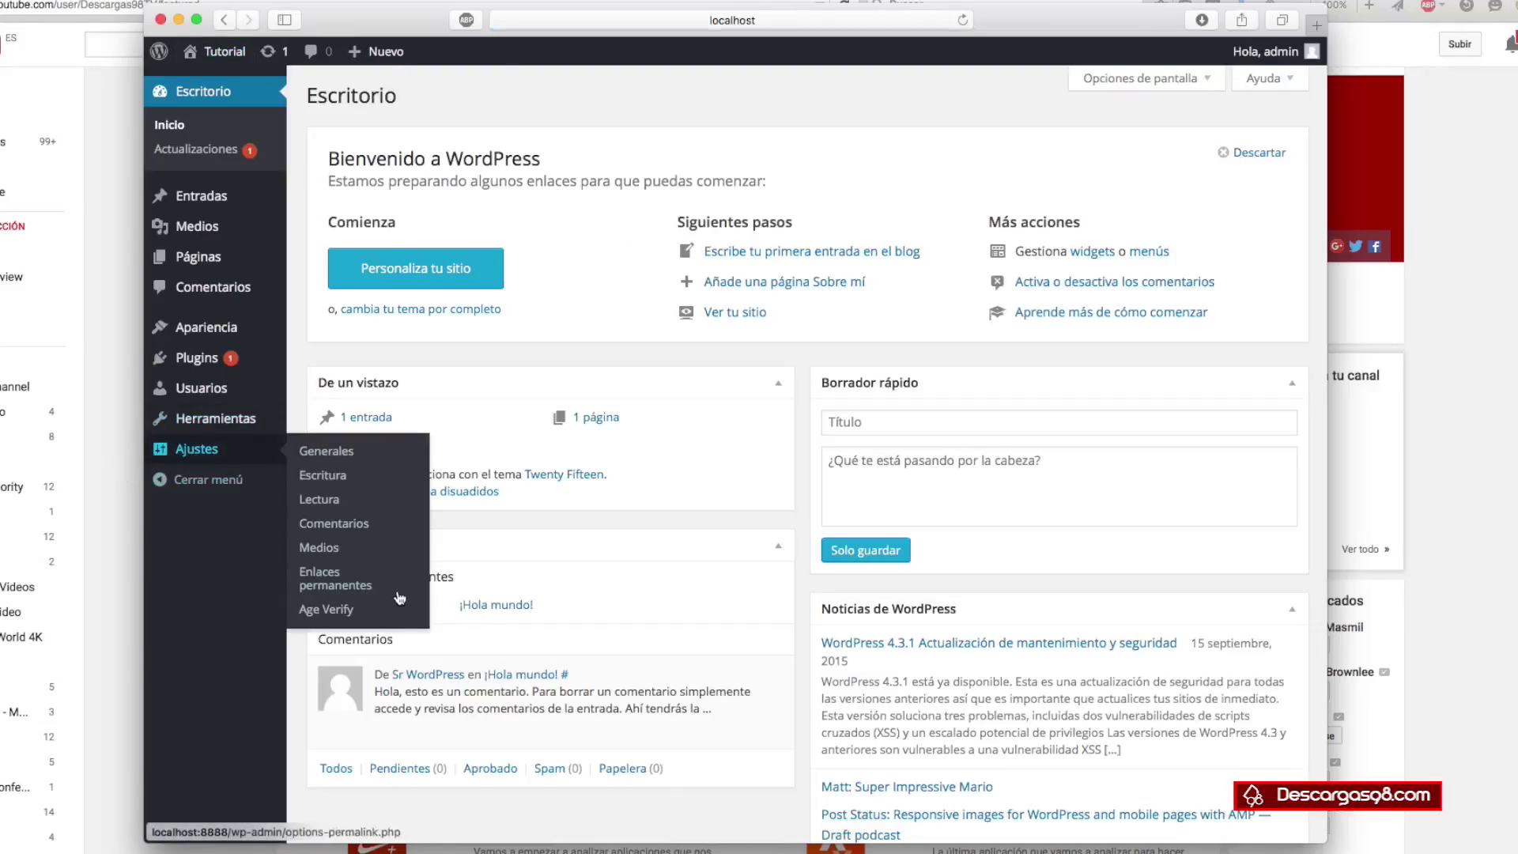
{"action": "left_click", "coordinate": [367, 610]}
{"action": "scroll", "coordinate": [506, 553], "scroll_direction": "down", "scroll_amount": 5}
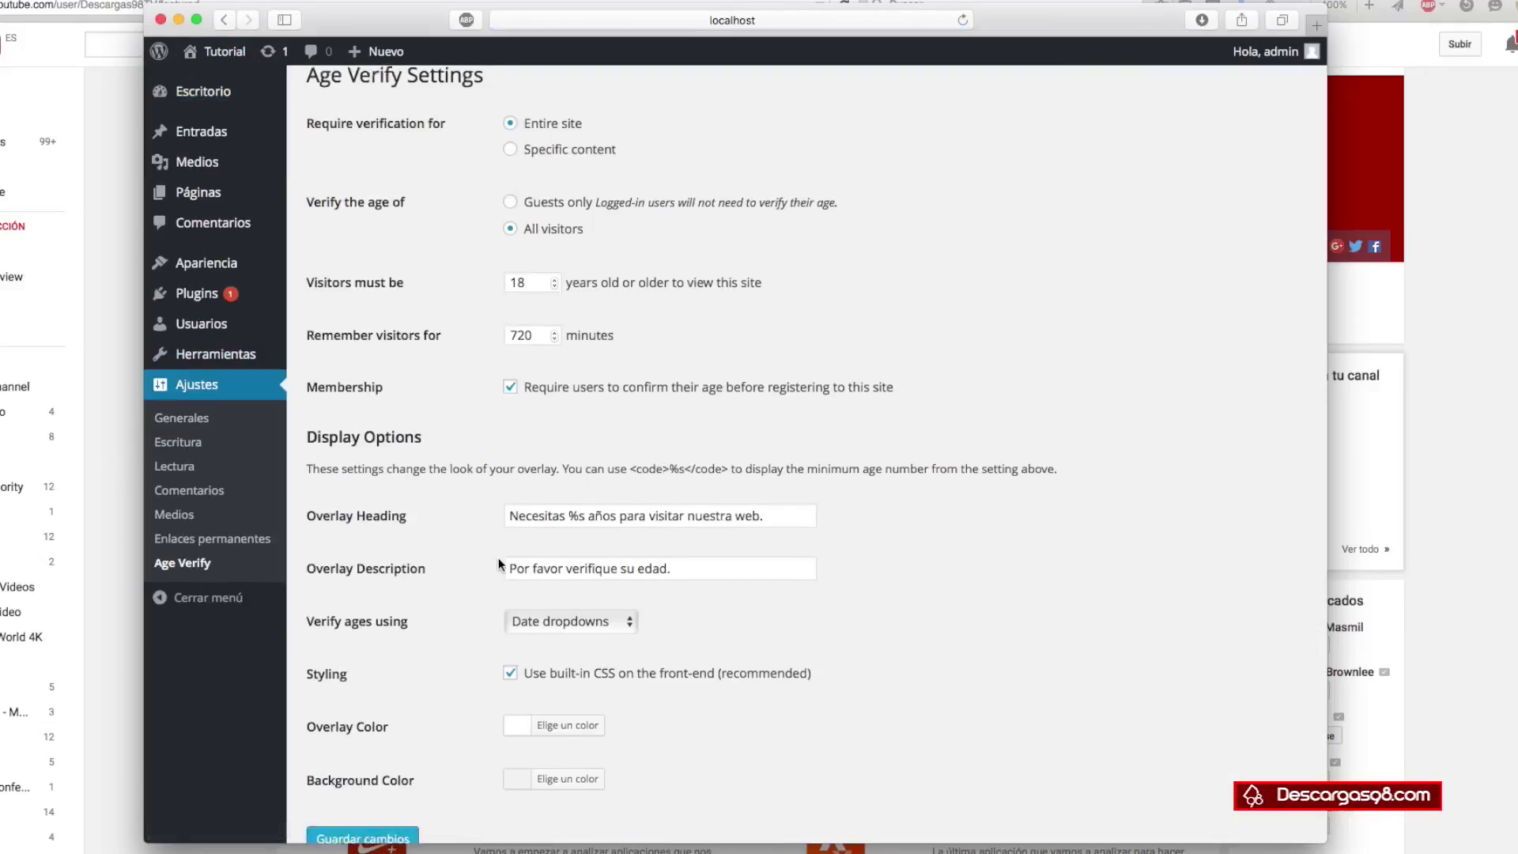
{"action": "left_click", "coordinate": [582, 517]}
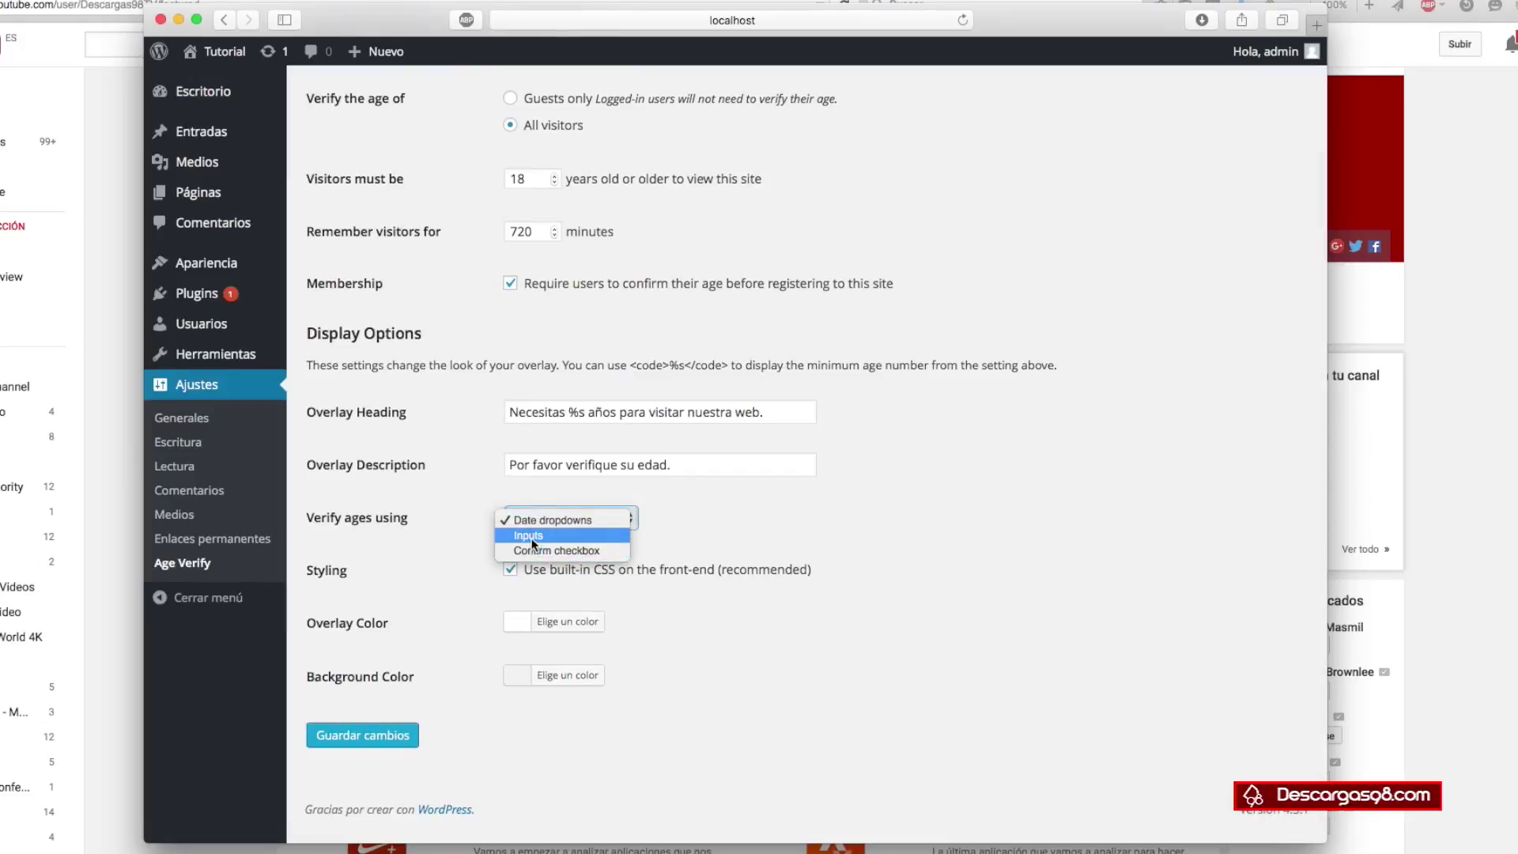
{"action": "left_click", "coordinate": [538, 536]}
{"action": "left_click", "coordinate": [349, 737]}
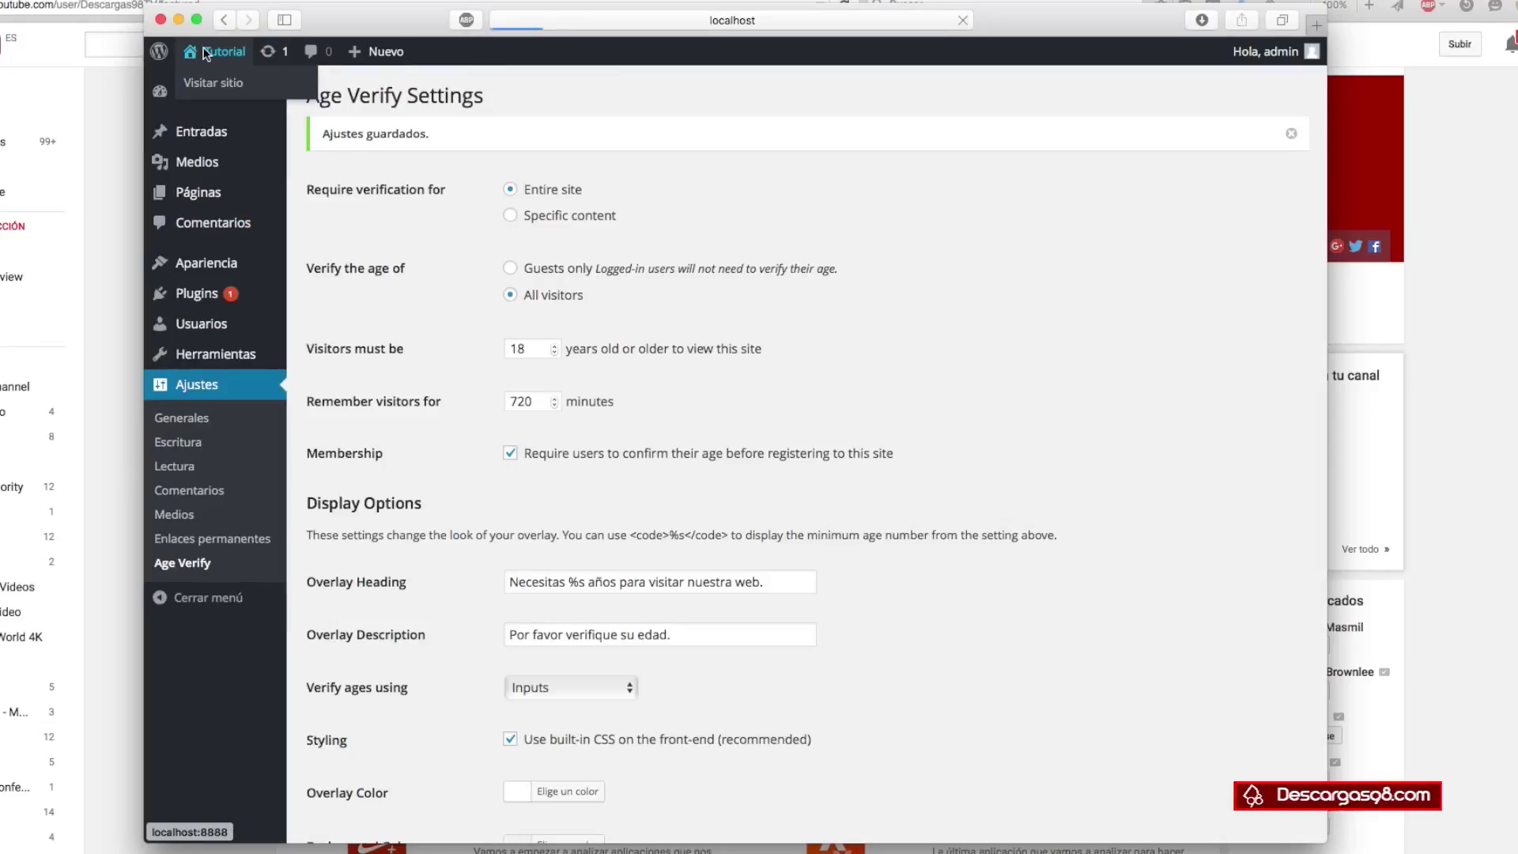
- Visit the public site and log out of the admin account
{"action": "left_click", "coordinate": [202, 84]}
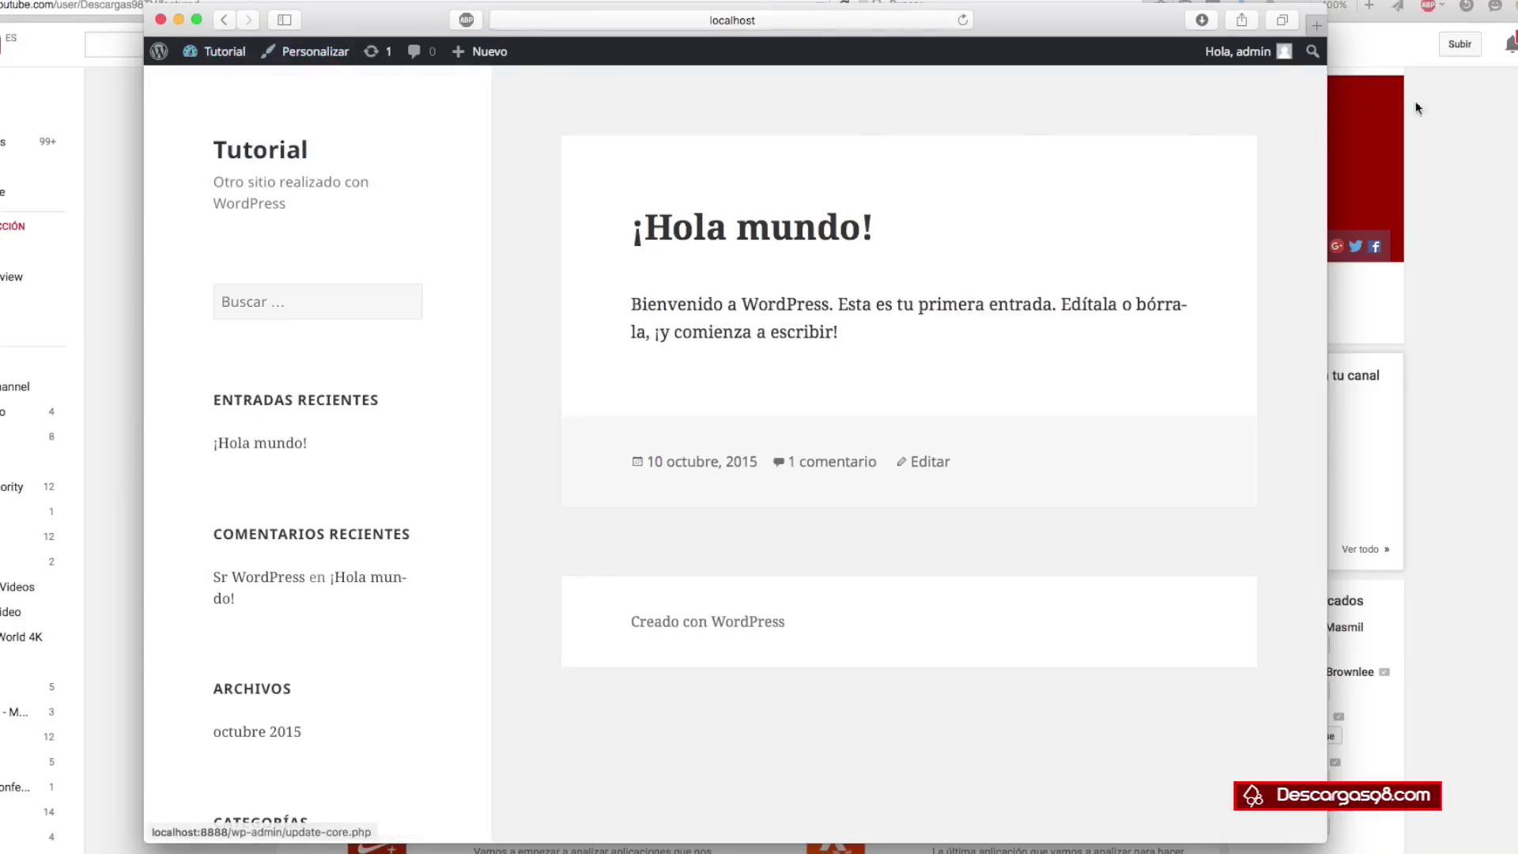
{"action": "mouse_move", "coordinate": [1241, 55]}
{"action": "left_click", "coordinate": [1197, 140]}
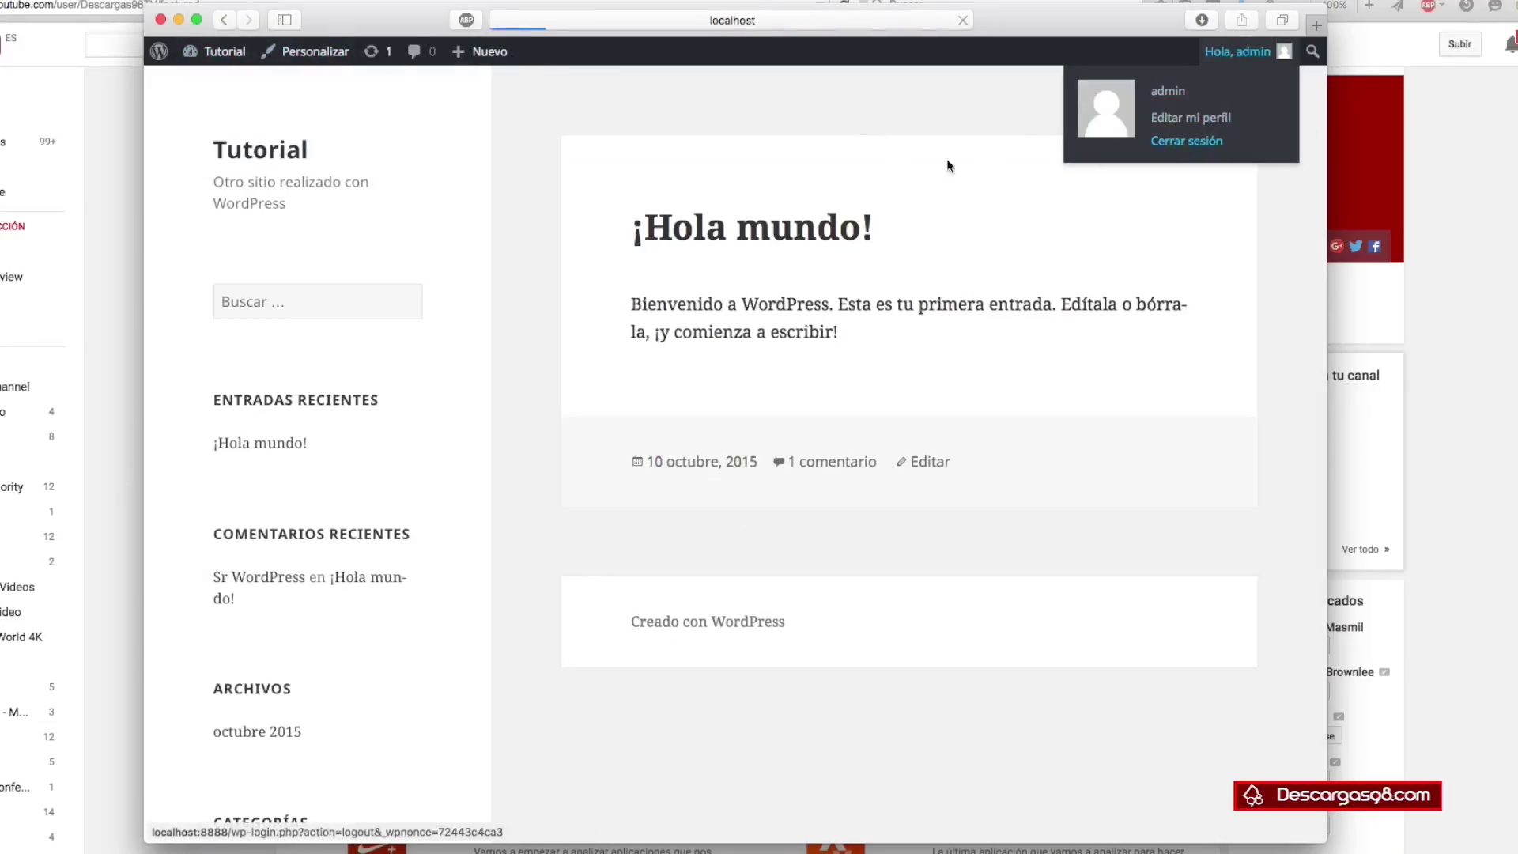
- Load the home page at localhost:8888 as a logged-out visitor and reload it to check for the age overlay
{"action": "left_click", "coordinate": [775, 21]}
{"action": "left_click", "coordinate": [653, 21]}
{"action": "left_click_drag", "start_coordinate": [592, 20], "coordinate": [808, 23]}
{"action": "key", "text": "BackSpace"}
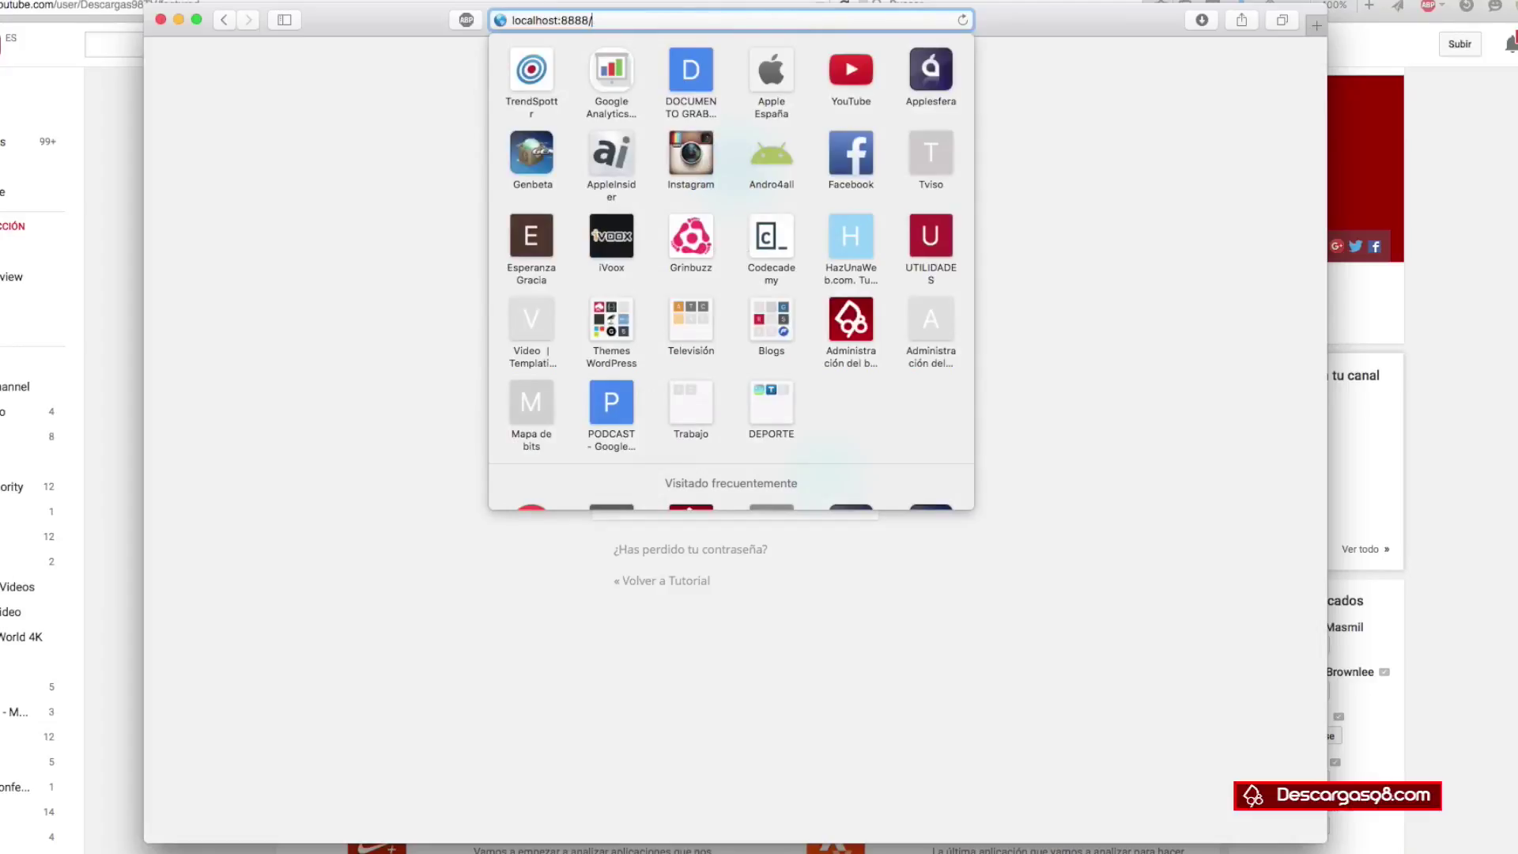
{"action": "key", "text": "Return"}
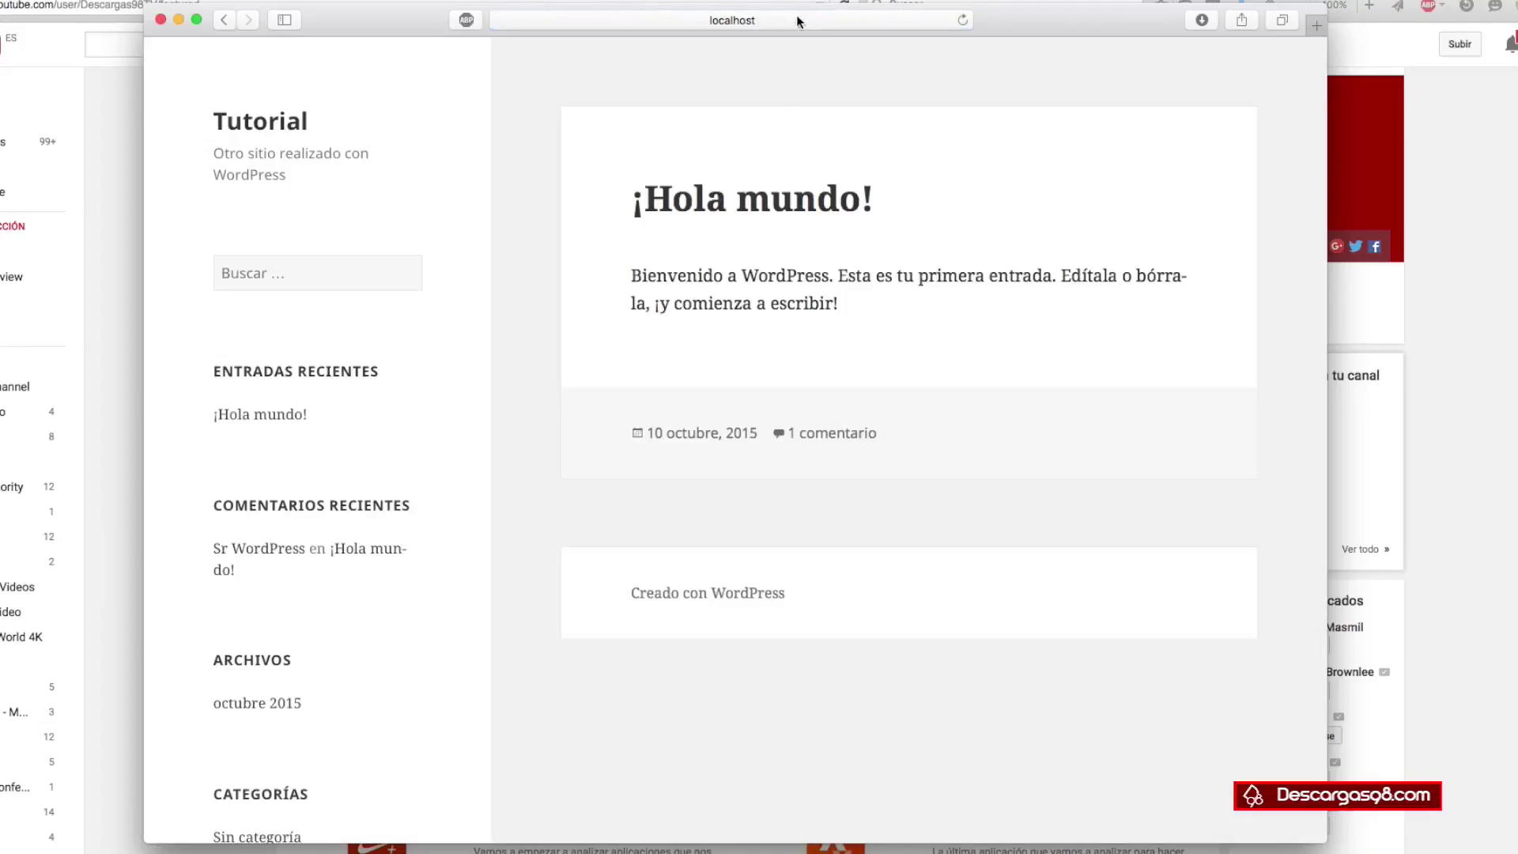
{"action": "left_click", "coordinate": [799, 20]}
{"action": "key", "text": "Return"}
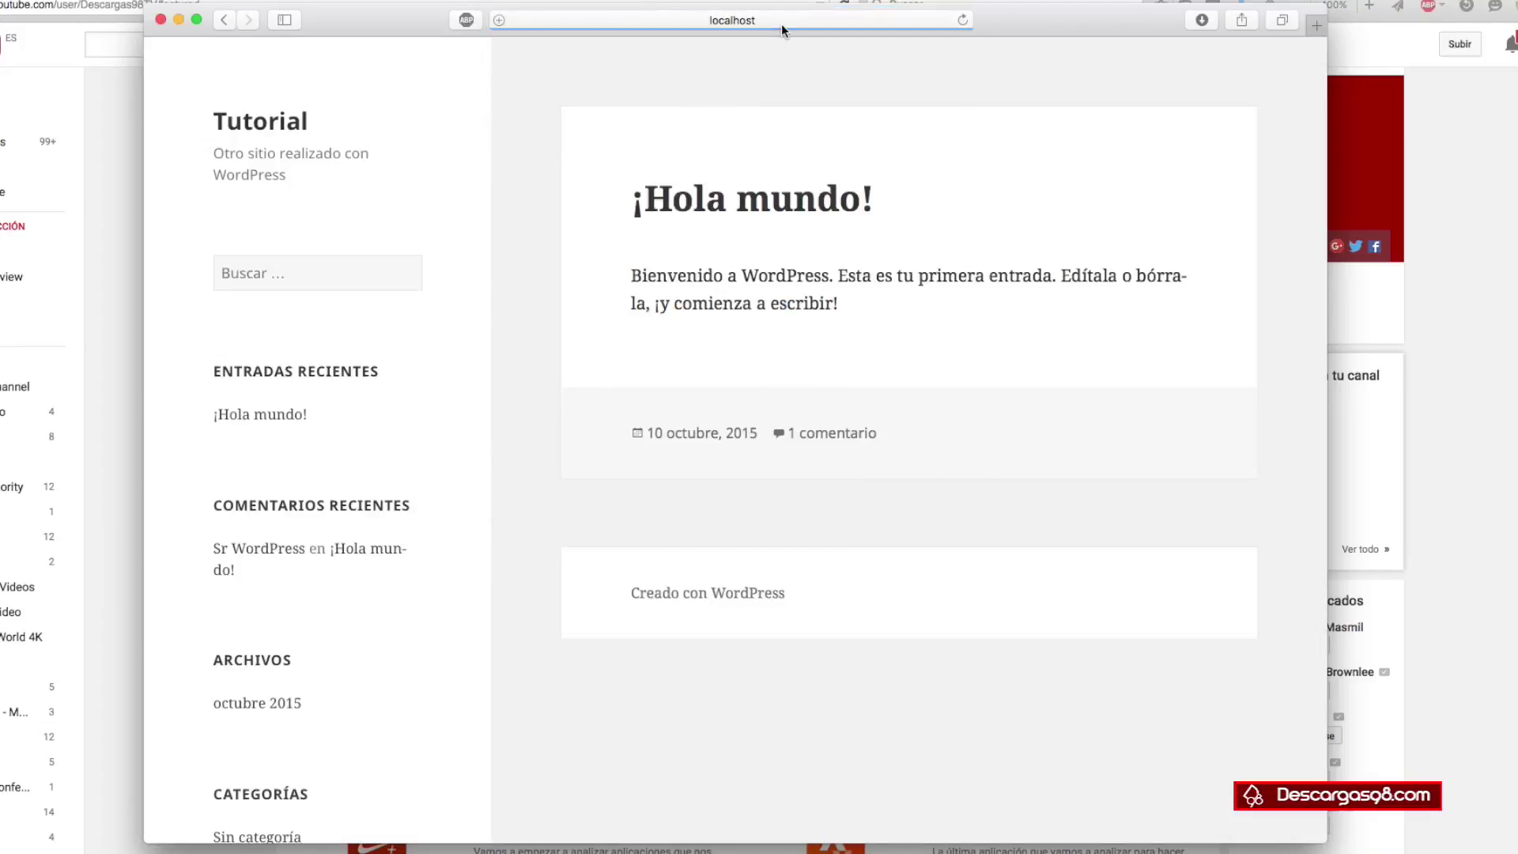
{"action": "left_click", "coordinate": [732, 19]}
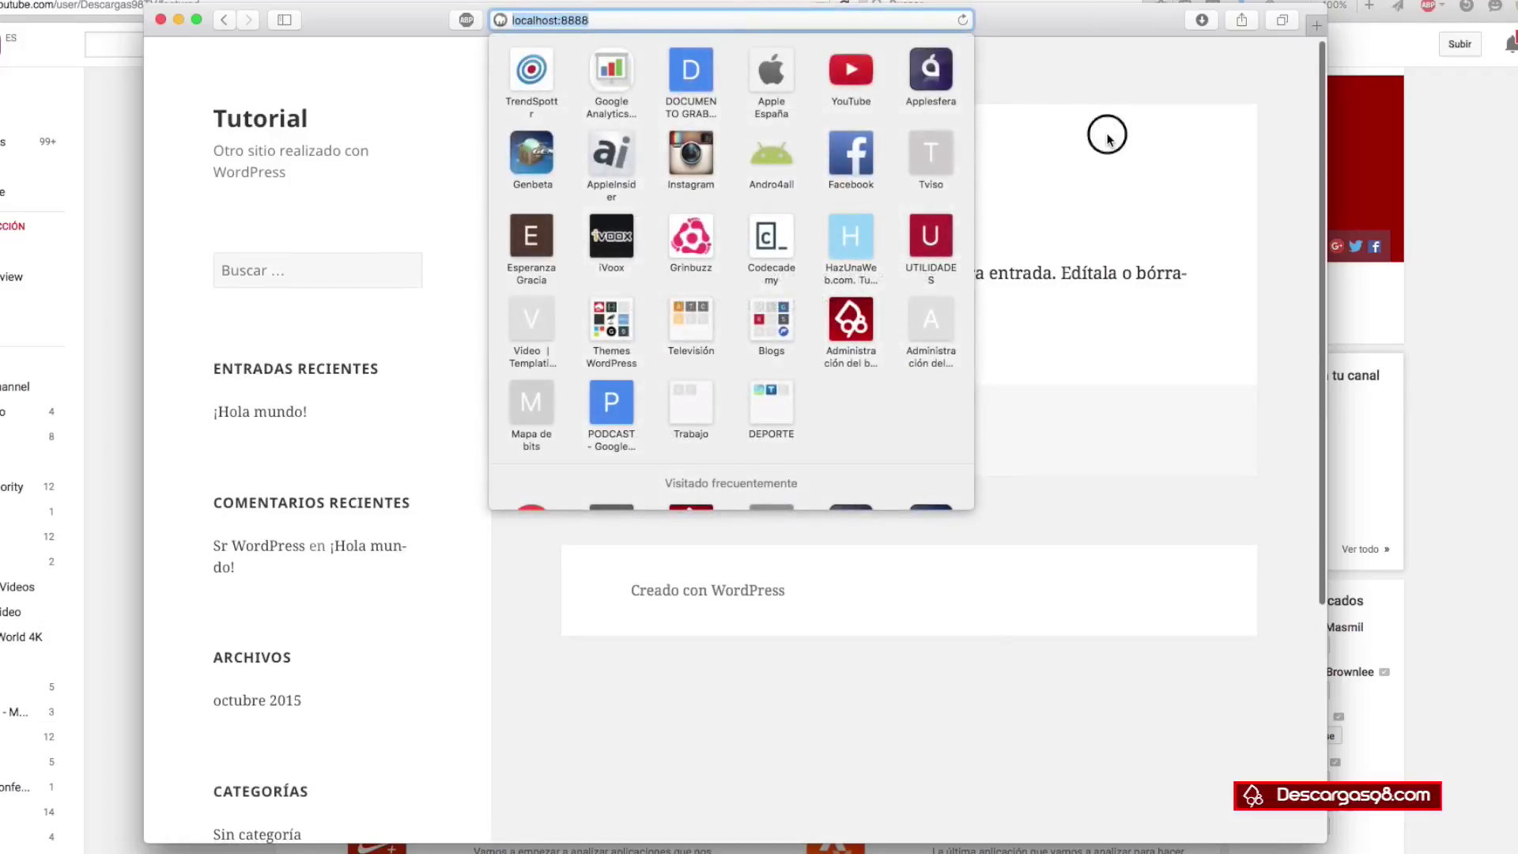
{"action": "key", "text": "Return"}
- Switch to Firefox and open localhost:8888 in a new tab
{"action": "left_click", "coordinate": [127, 23]}
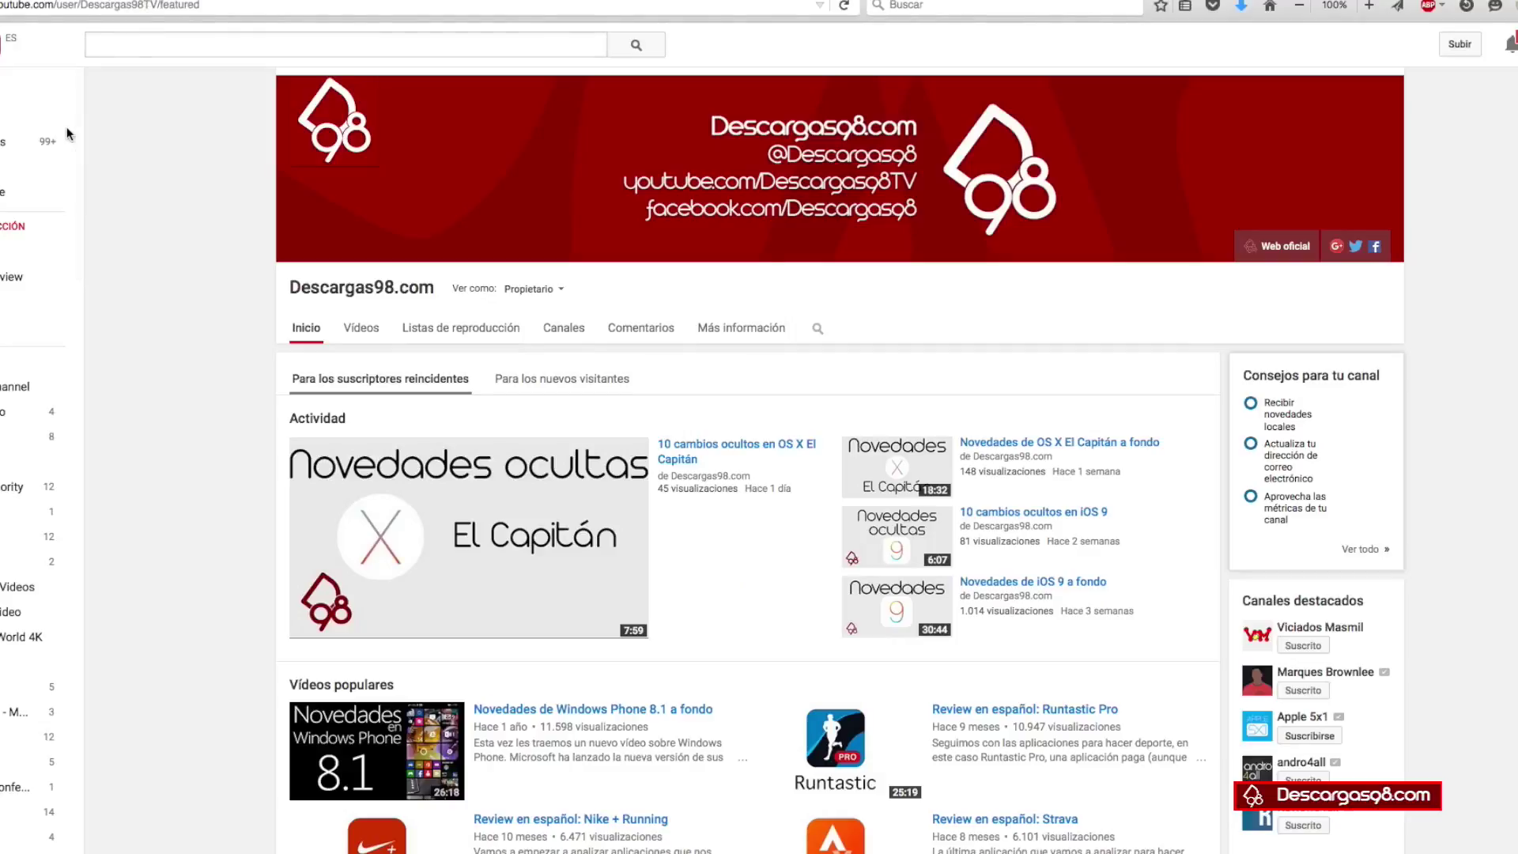
{"action": "key", "text": "super+t"}
{"action": "type", "text": "localhost:8888"}
{"action": "key", "text": "Return"}
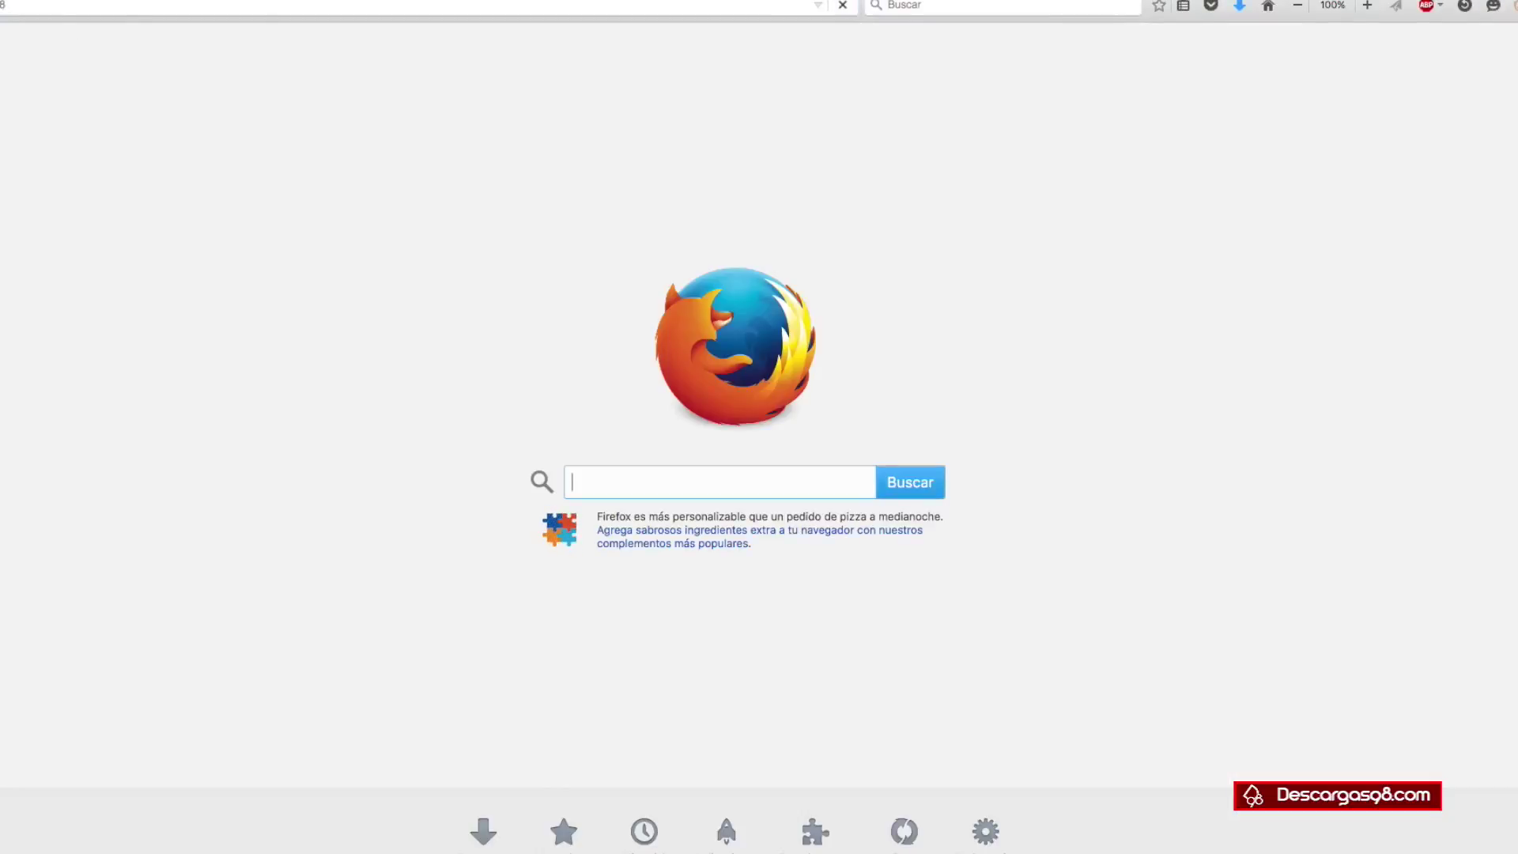
- Fill in the overlay's month, day and year inputs with a sample birth date
{"action": "left_click", "coordinate": [450, 245]}
{"action": "left_click", "coordinate": [497, 242]}
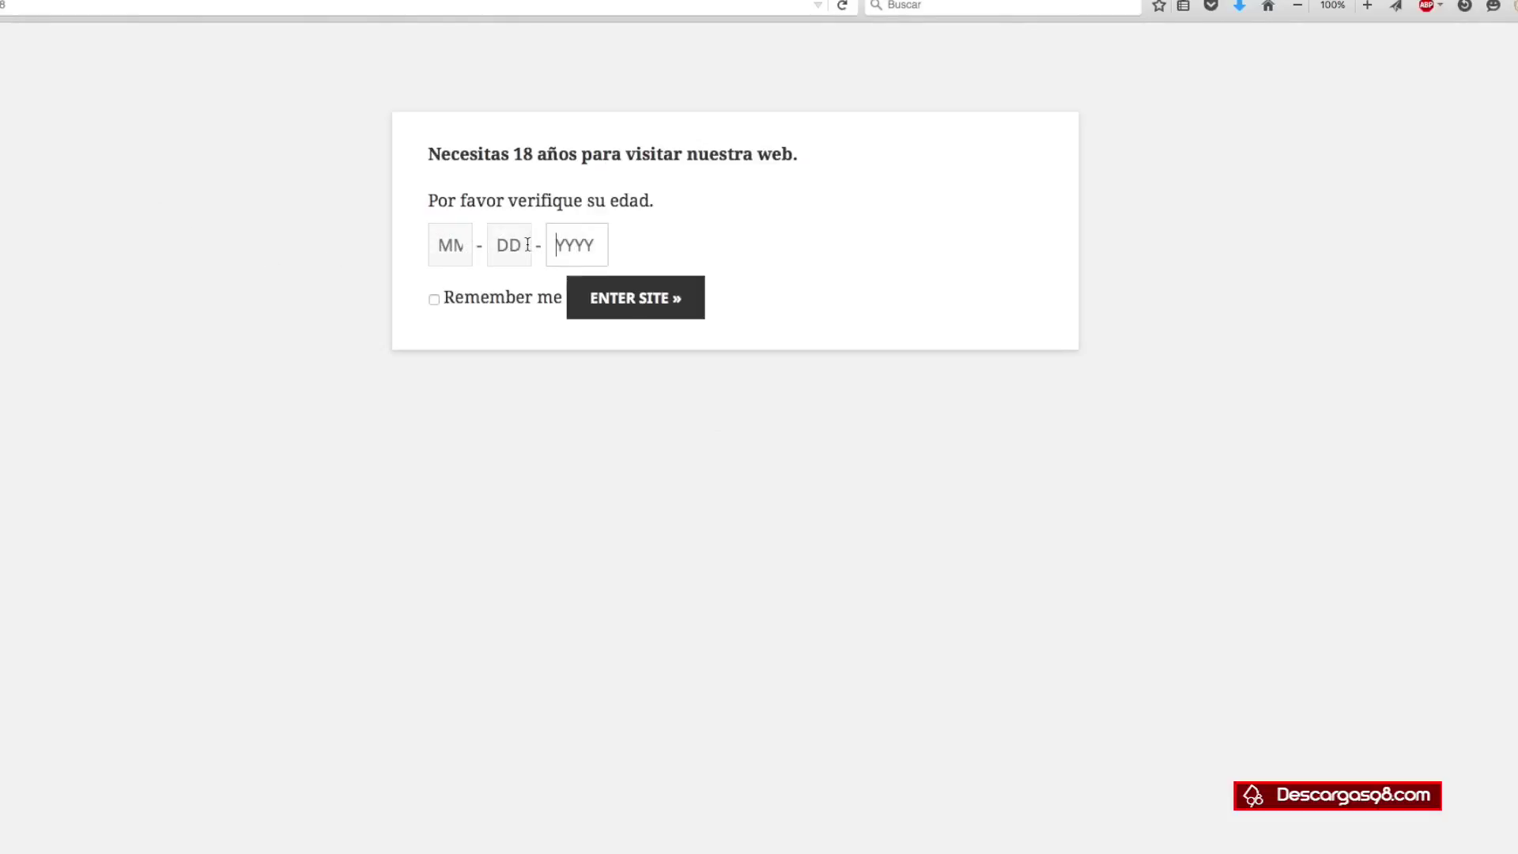
{"action": "key", "text": "shift+Tab"}
{"action": "left_click", "coordinate": [444, 245]}
{"action": "type", "text": "1"}
{"action": "left_click", "coordinate": [504, 243]}
{"action": "type", "text": "1"}
{"action": "left_click", "coordinate": [587, 247]}
{"action": "type", "text": "1990"}
{"action": "left_click", "coordinate": [324, 210]}
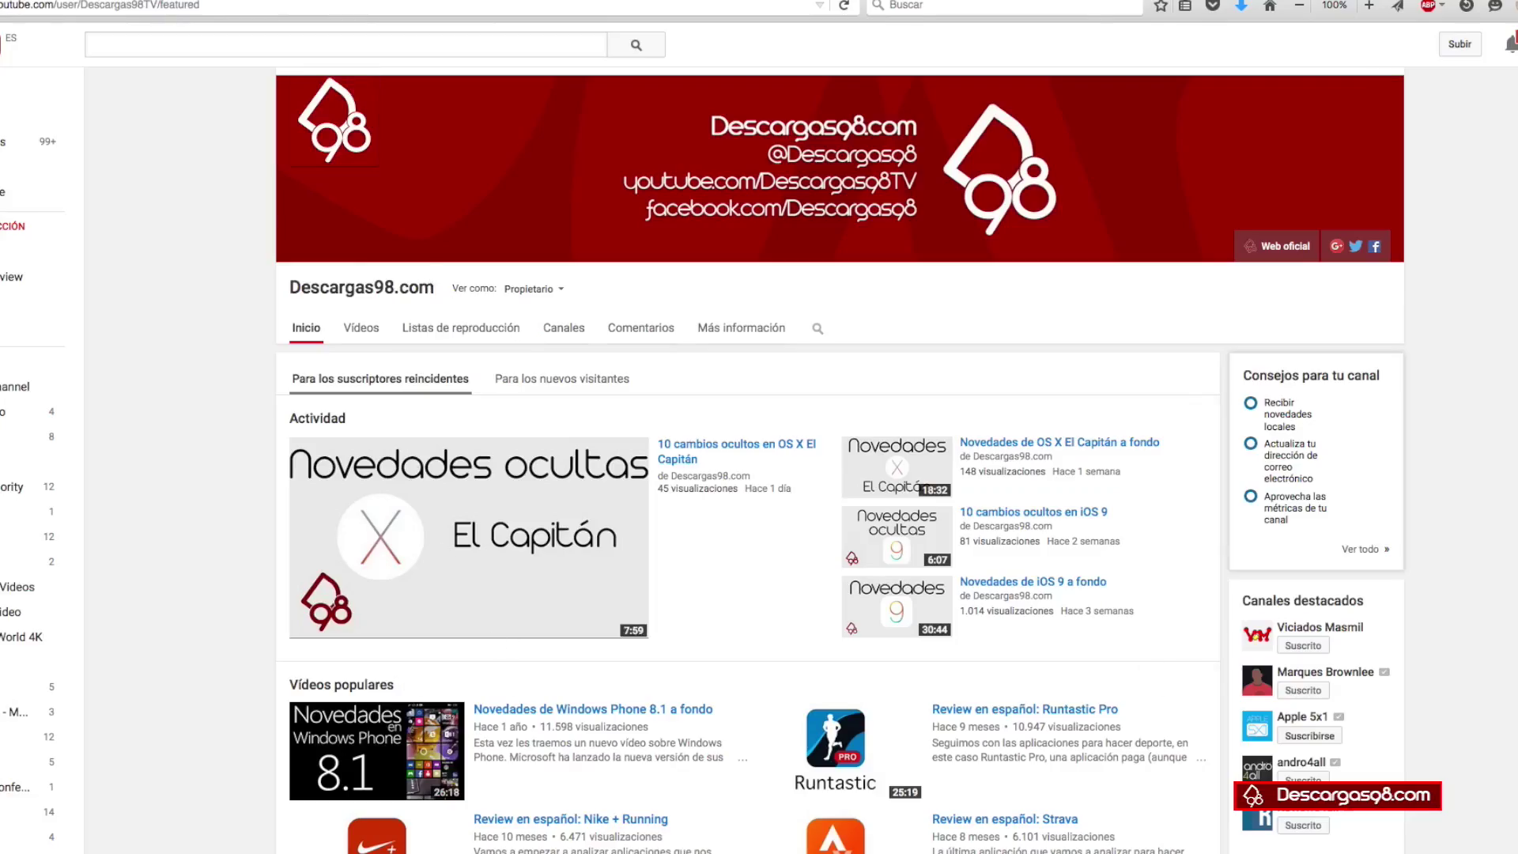
- Switch back to Safari and open localhost:8888/wp-login.php to return to the WordPress dashboard
{"action": "left_click", "coordinate": [288, 834]}
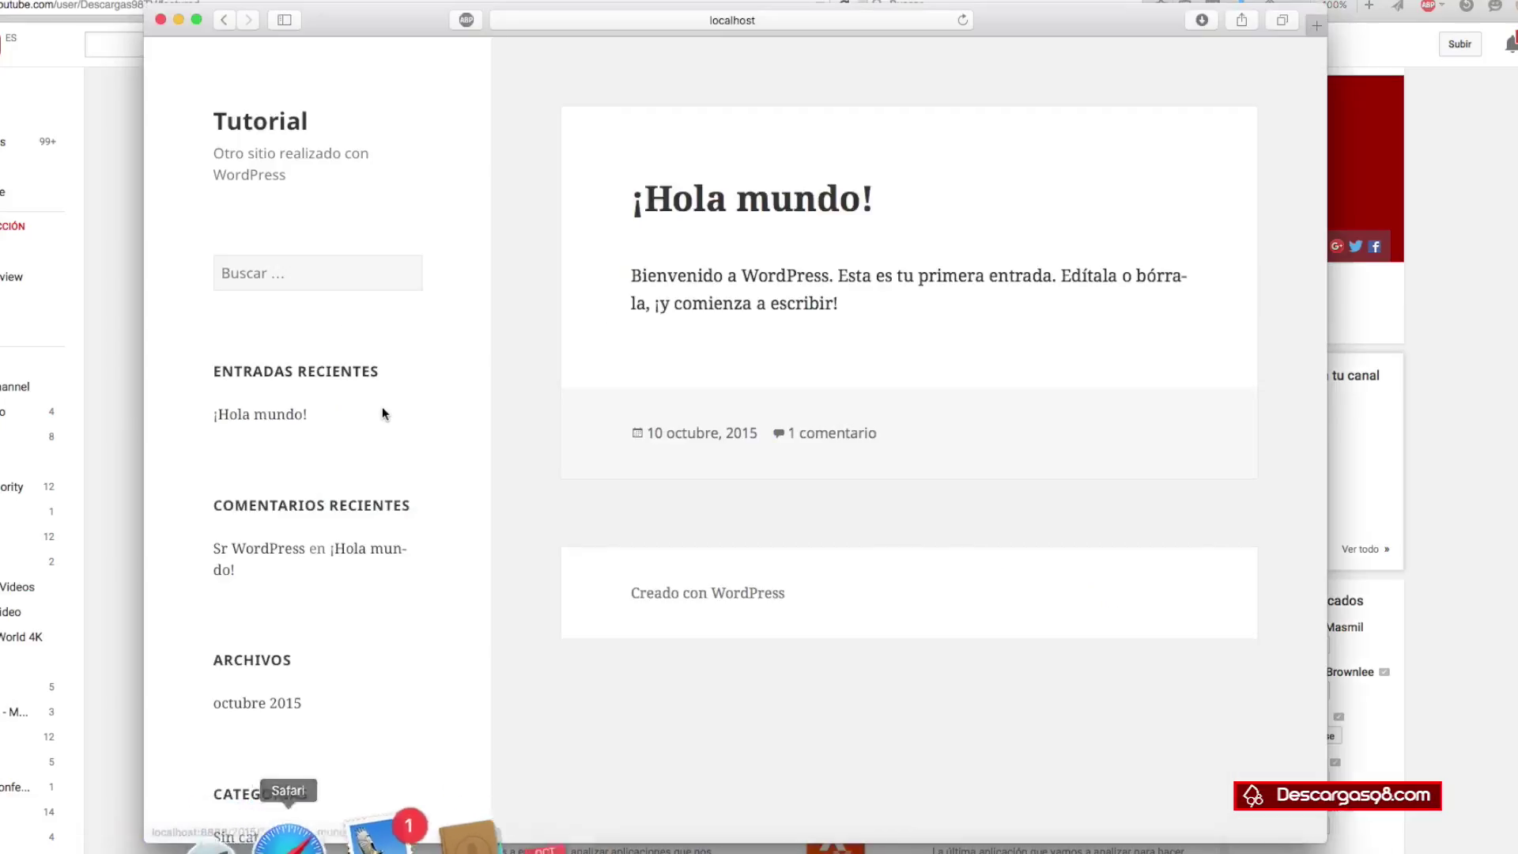
{"action": "left_click", "coordinate": [613, 19]}
{"action": "left_click", "coordinate": [603, 19]}
{"action": "type", "text": "/wp-a"}
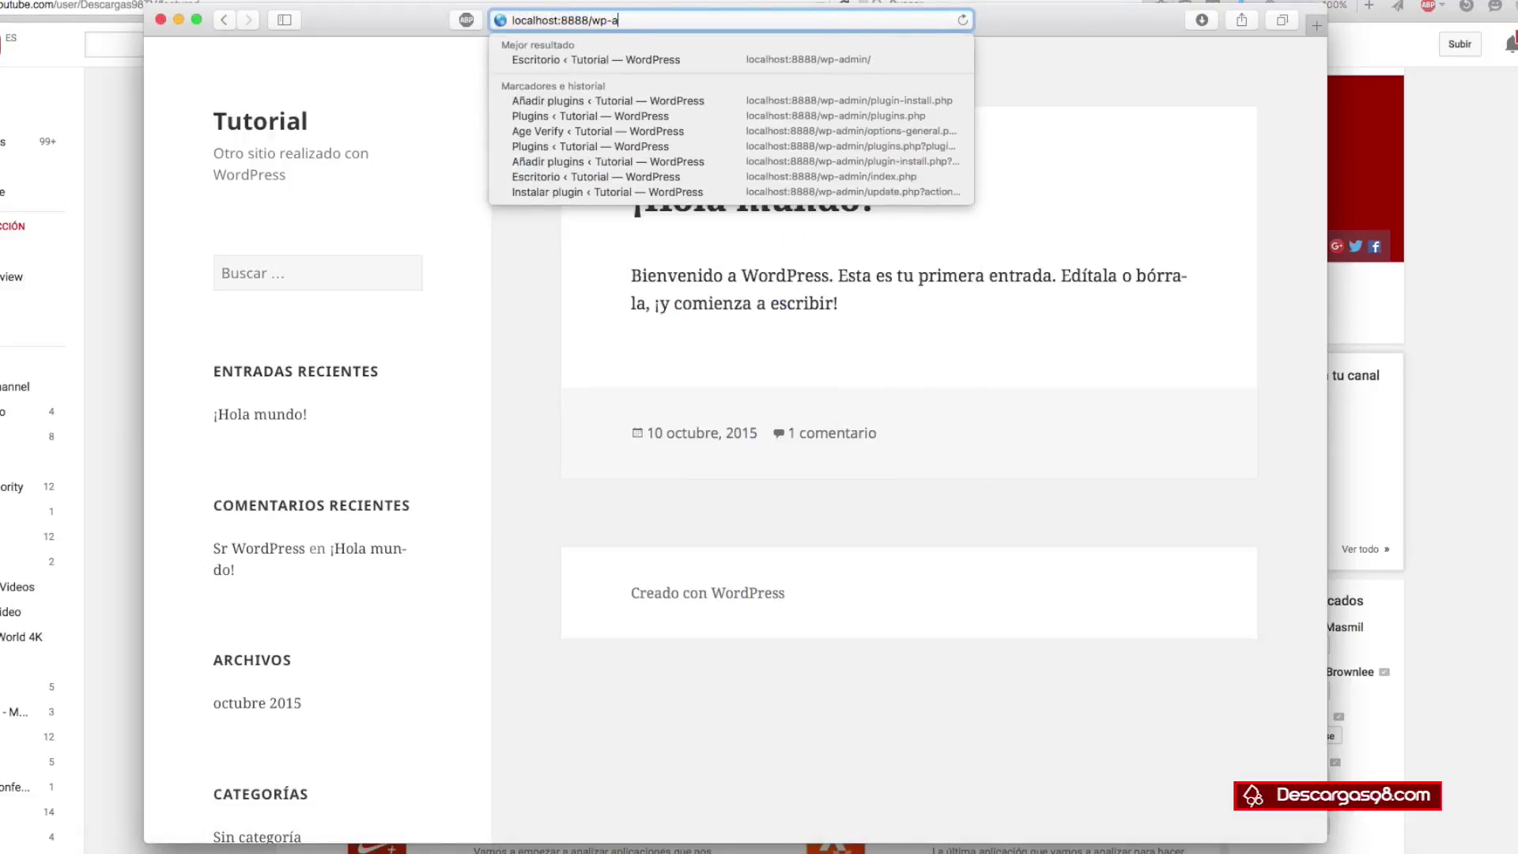
{"action": "key", "text": "BackSpace"}
{"action": "type", "text": "login.php"}
{"action": "key", "text": "Return"}
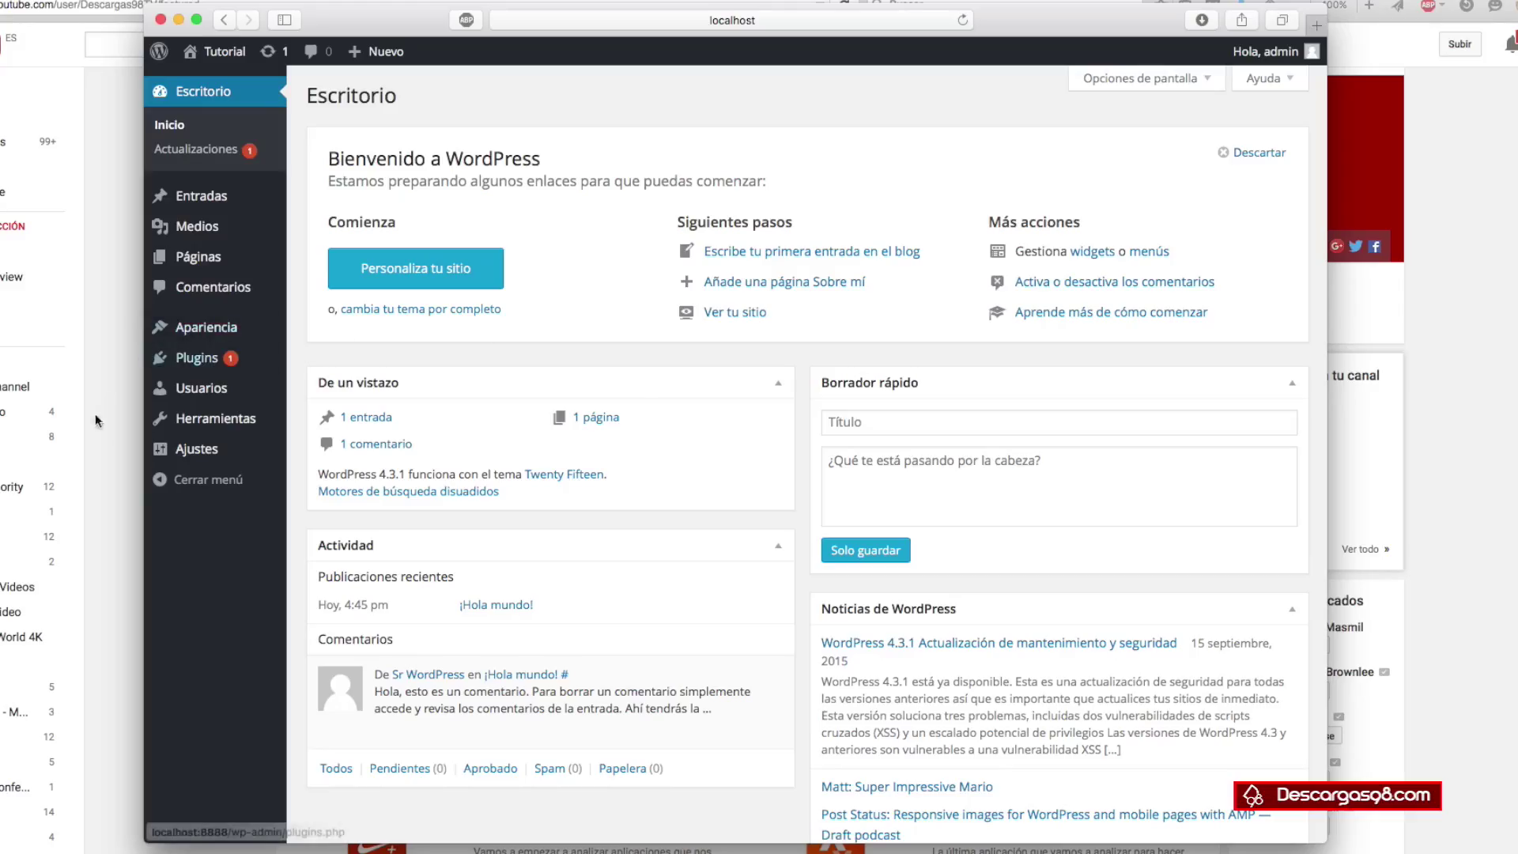
- In the Age Verify settings, set the verification method to Confirm checkbox and save the changes
{"action": "mouse_move", "coordinate": [198, 448]}
{"action": "left_click", "coordinate": [326, 608]}
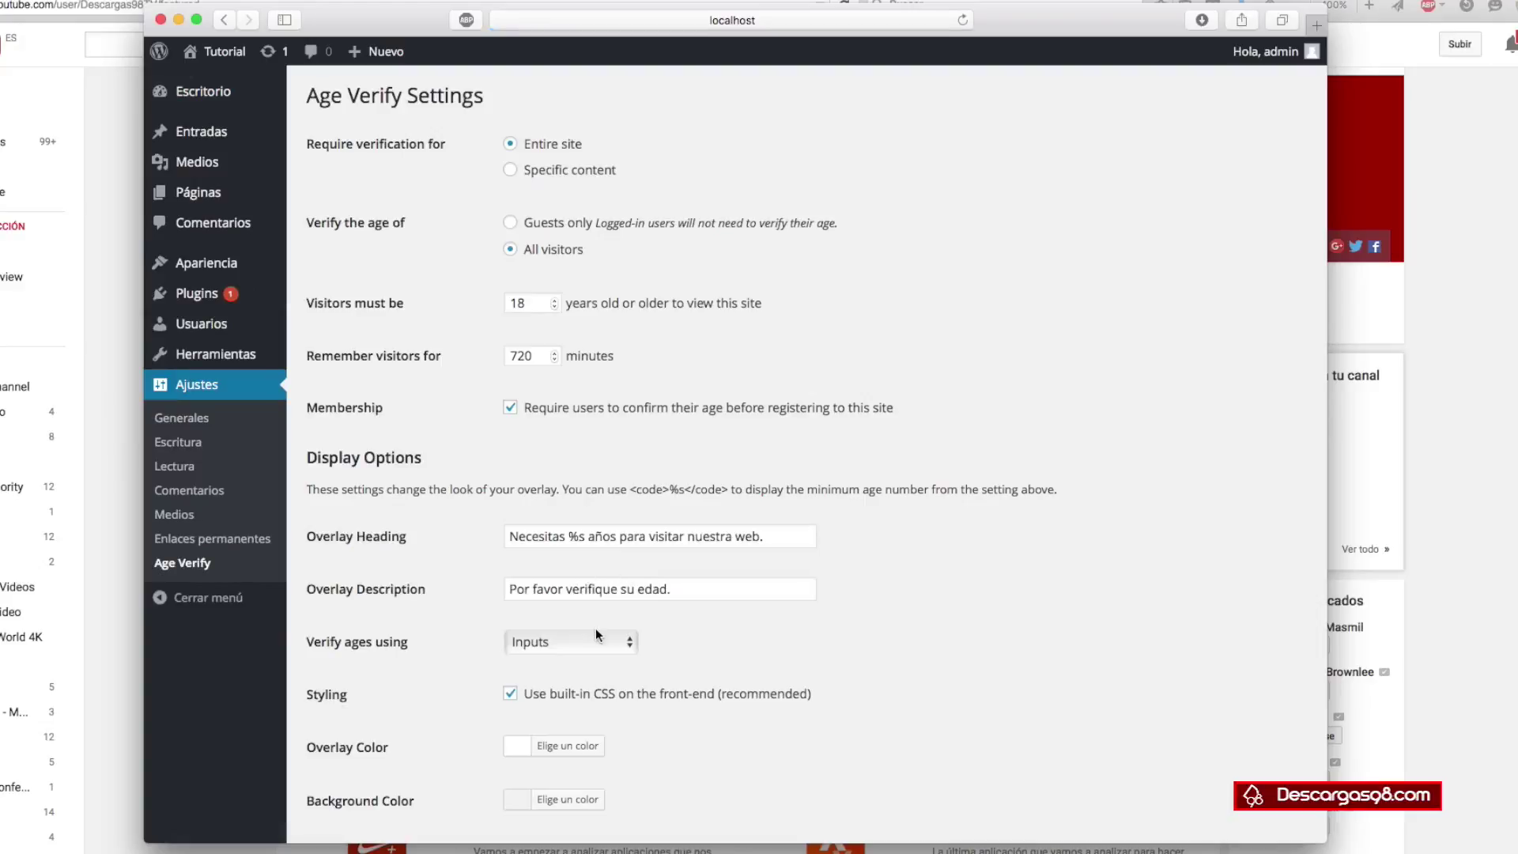
{"action": "left_click", "coordinate": [597, 642]}
{"action": "left_click", "coordinate": [566, 660]}
{"action": "scroll", "coordinate": [444, 560], "scroll_direction": "down", "scroll_amount": 3}
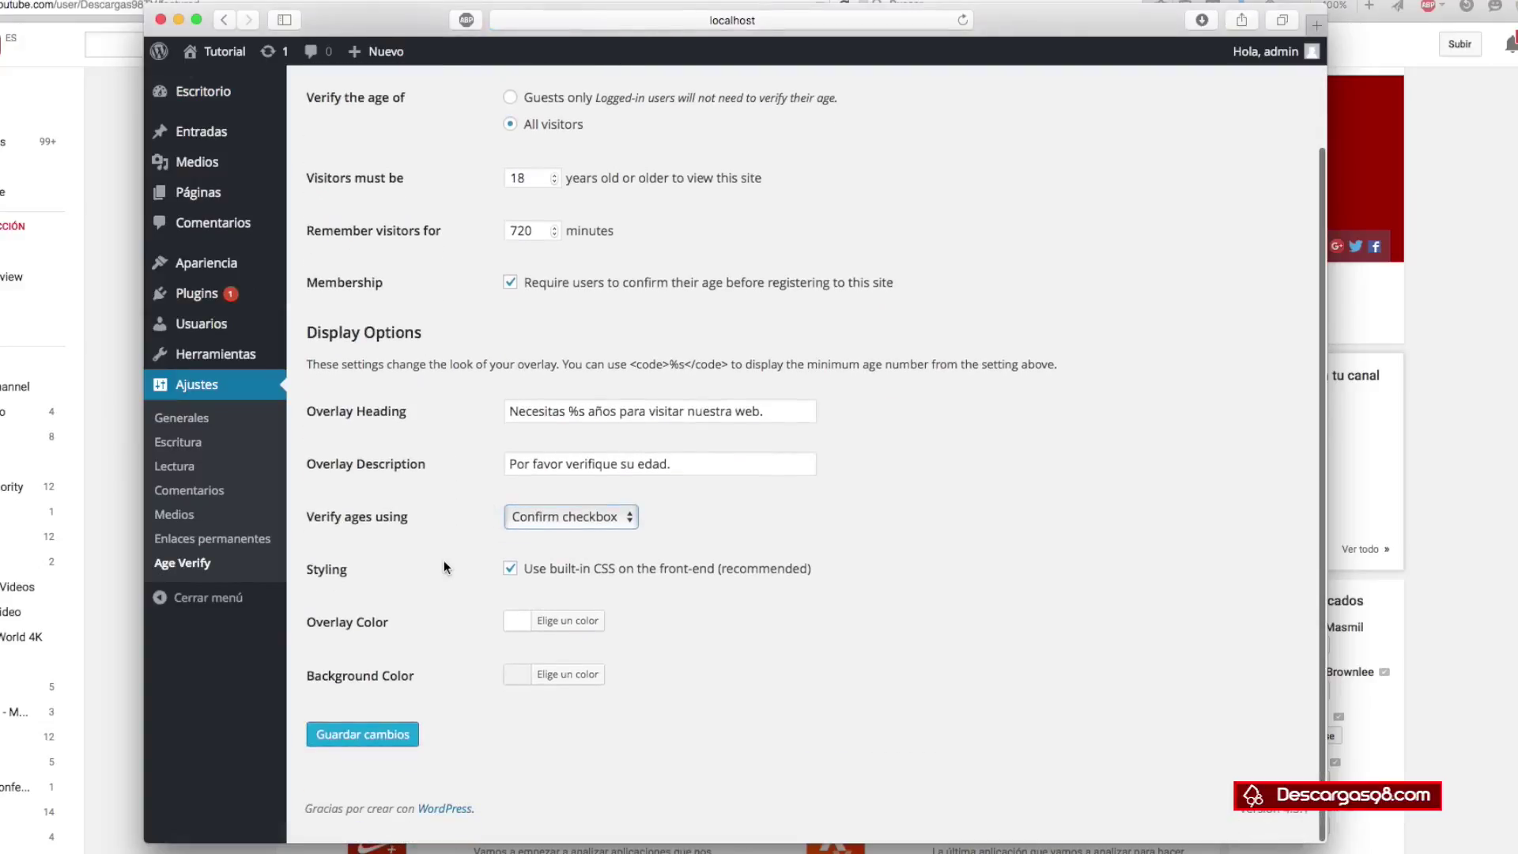
{"action": "left_click", "coordinate": [370, 733]}
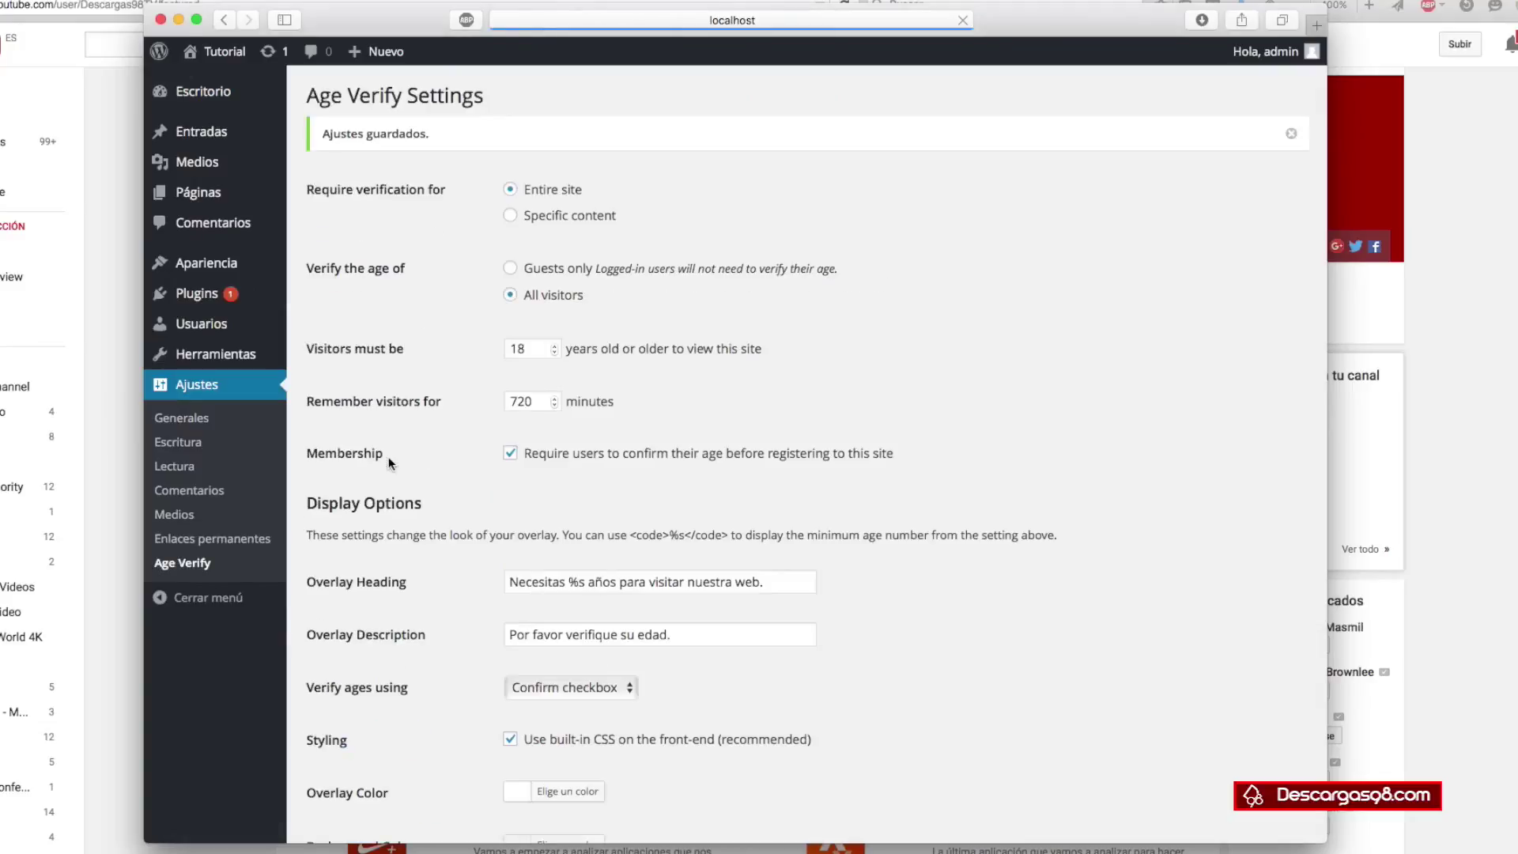
- Return to the site in Firefox, tick "I am at least 18 years old" in the overlay and enter the site
{"action": "left_click", "coordinate": [78, 99]}
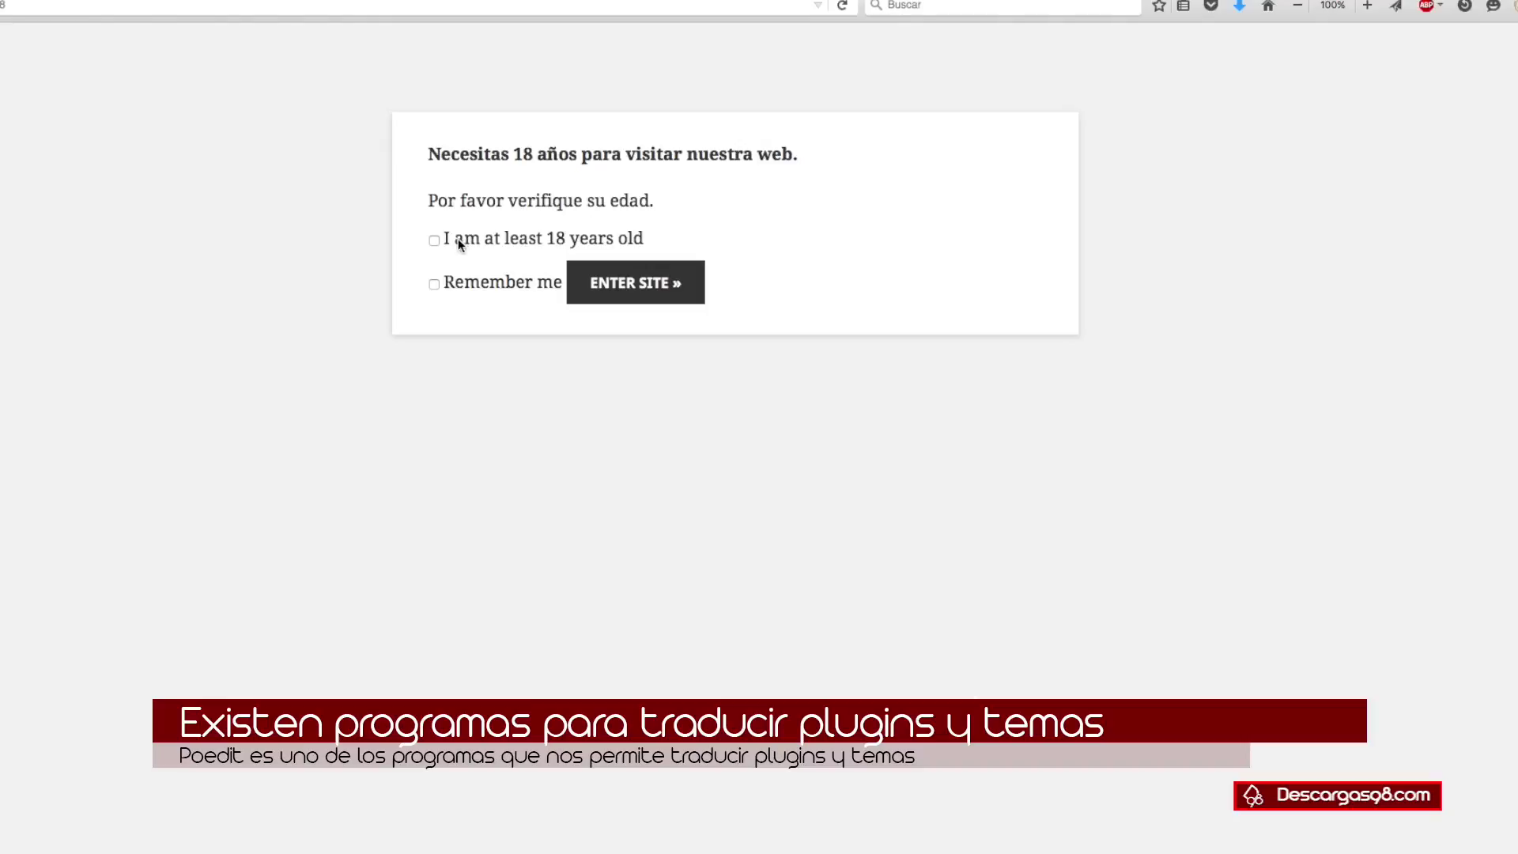
{"action": "left_click", "coordinate": [525, 241]}
{"action": "left_click", "coordinate": [651, 281]}
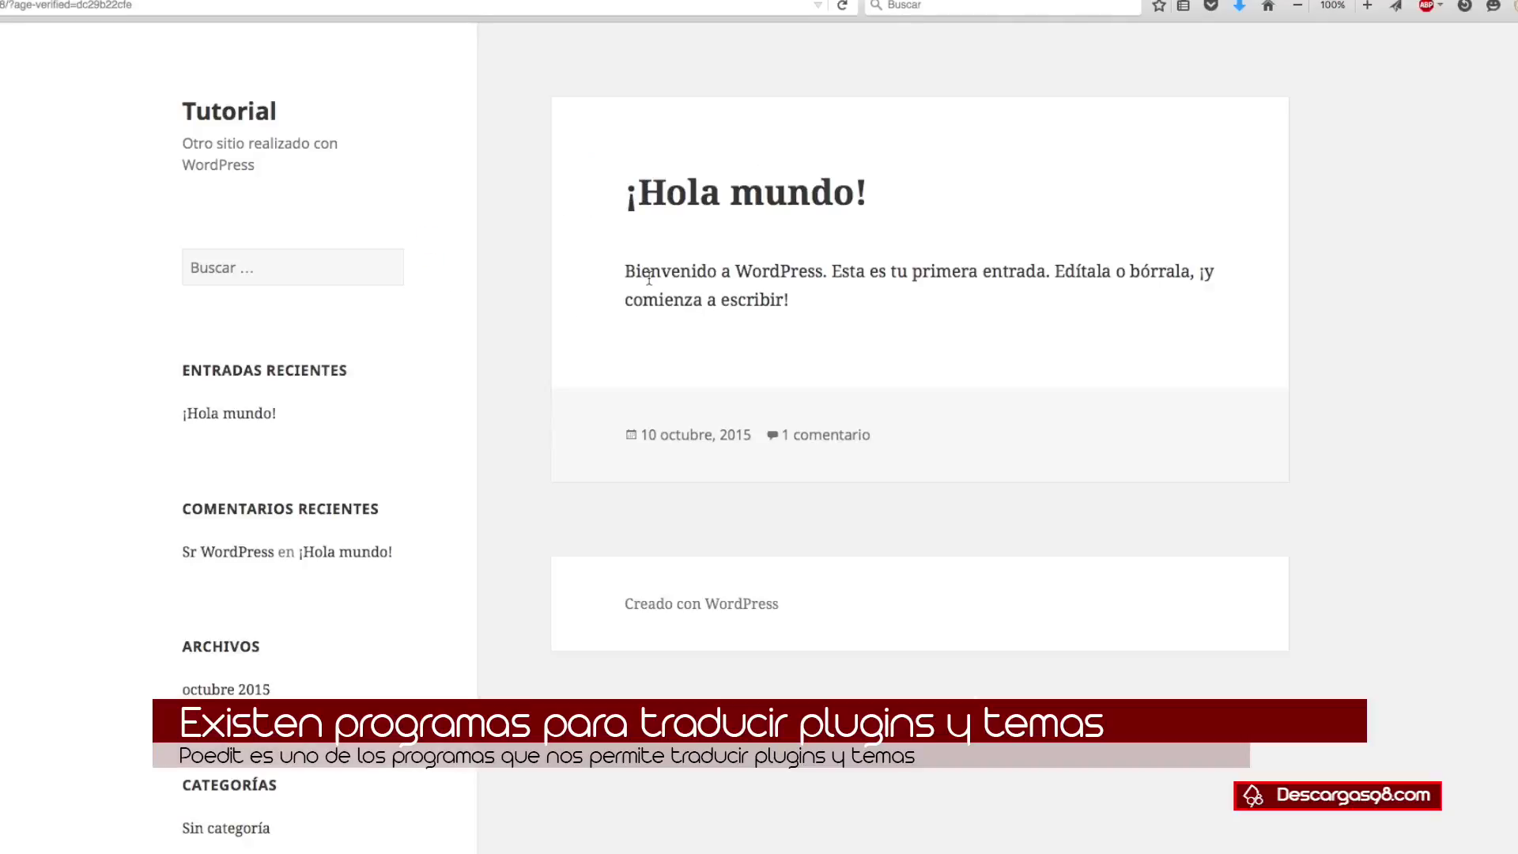